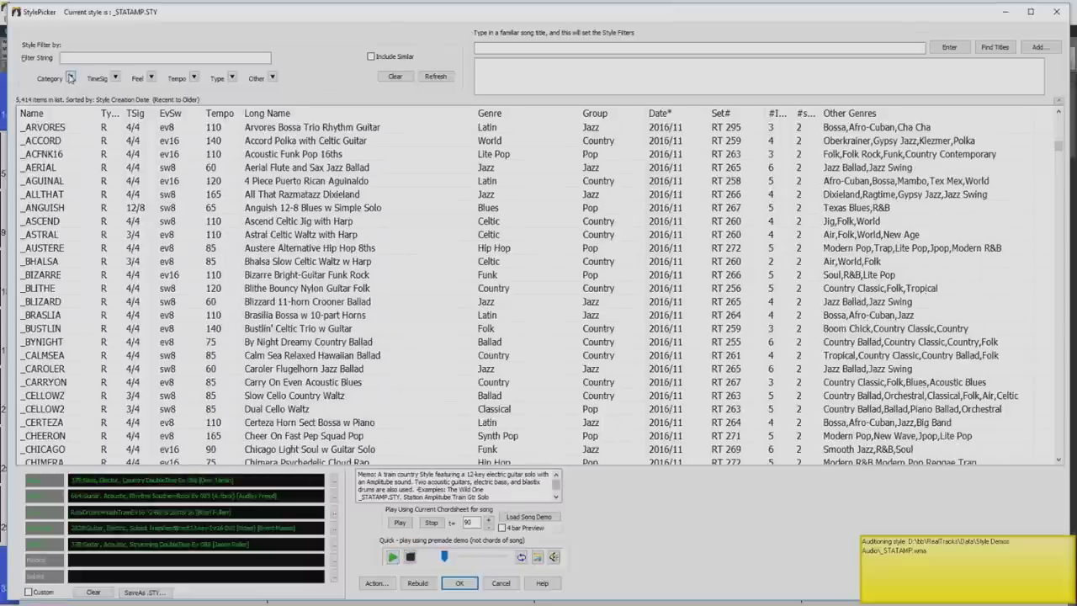
# Step: Filter the style list to the Bluegrass category with an even eighths (Ev8) feel and look through the matching styles
pyautogui.click(76, 78)
pyautogui.click(118, 282)
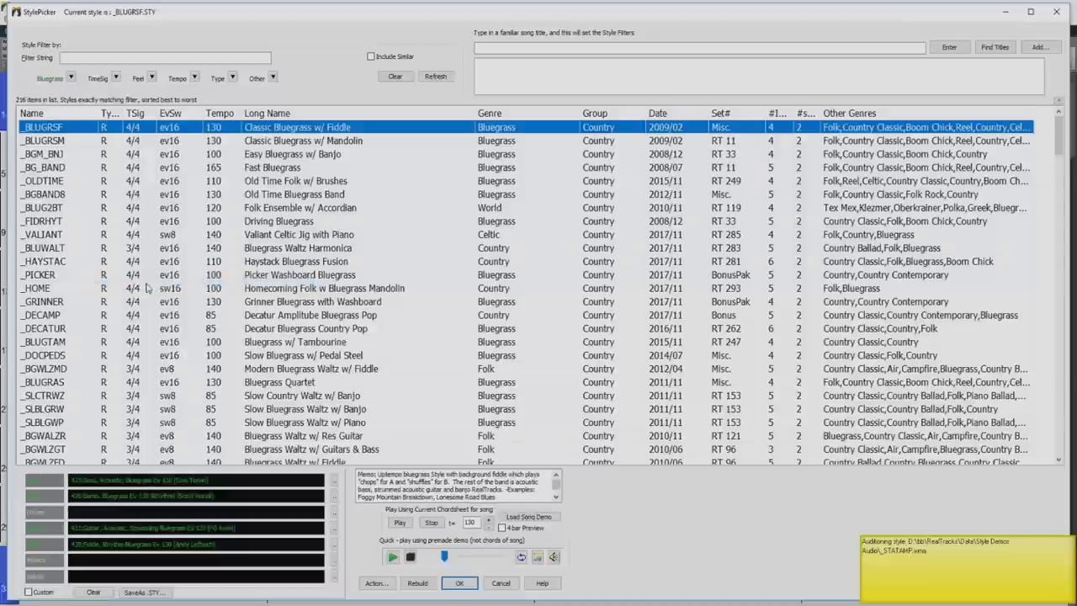
pyautogui.click(149, 76)
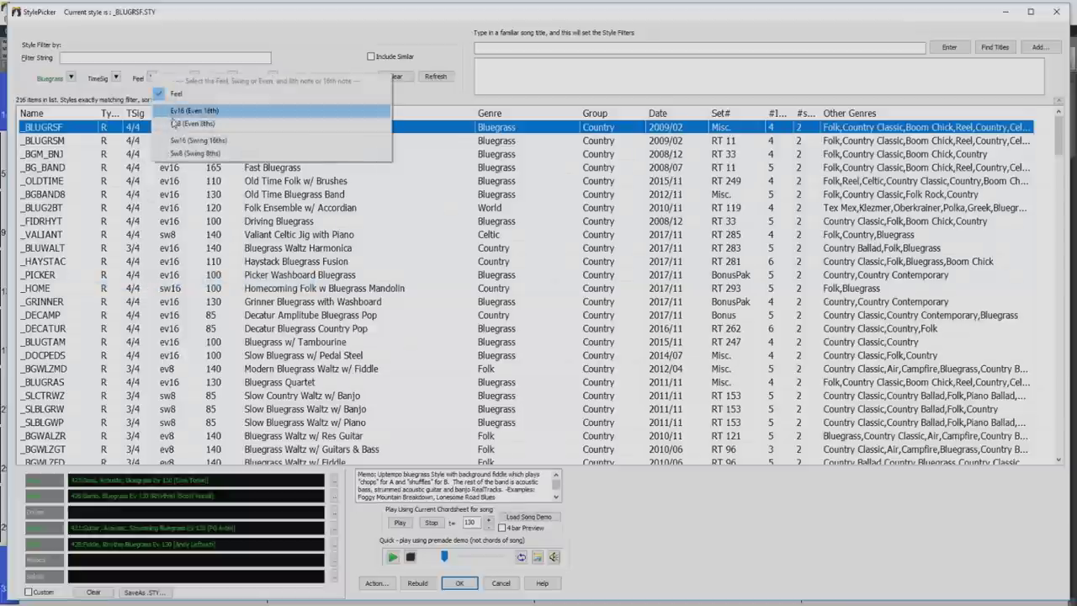
pyautogui.click(179, 131)
pyautogui.scroll(-2, 354, 257)
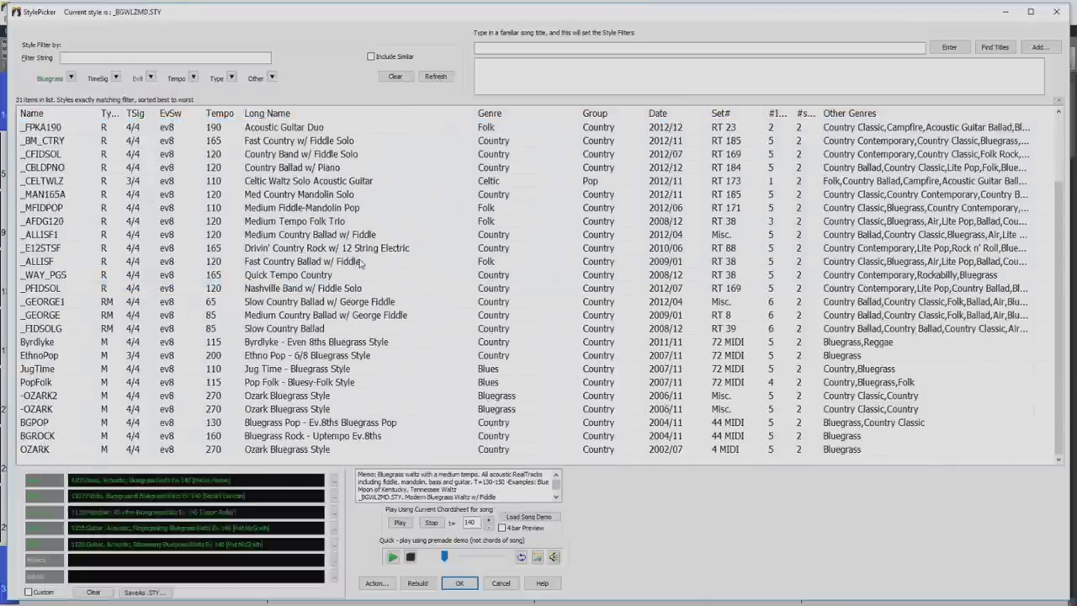
pyautogui.scroll(2, 362, 265)
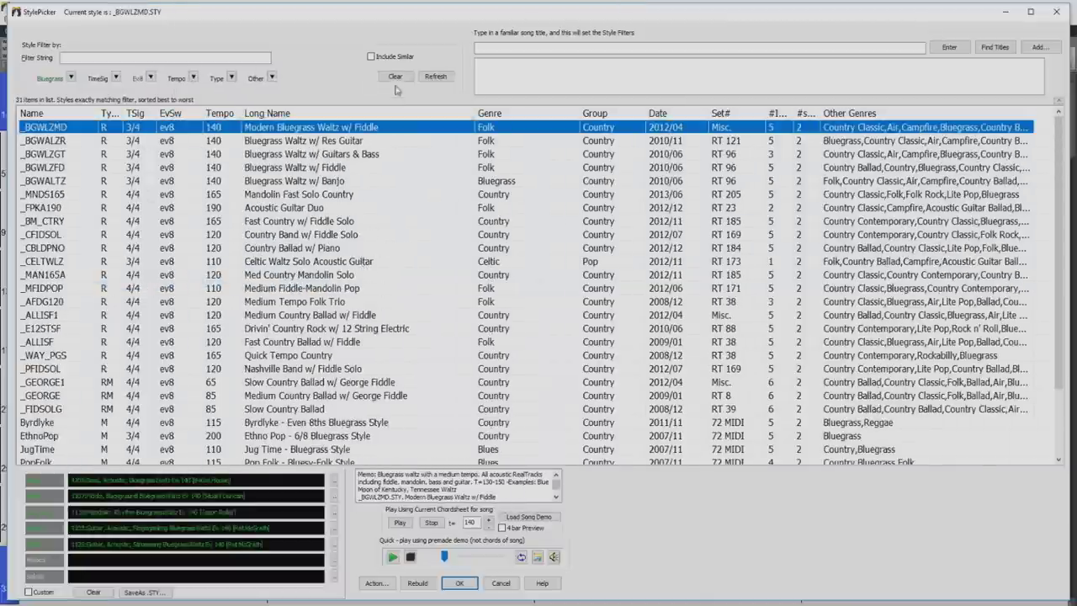
# Step: Clear the style filters, search the song titles for "amazing grace" and choose the Alan Jackson country version
pyautogui.click(395, 76)
pyautogui.click(544, 49)
pyautogui.write('am')
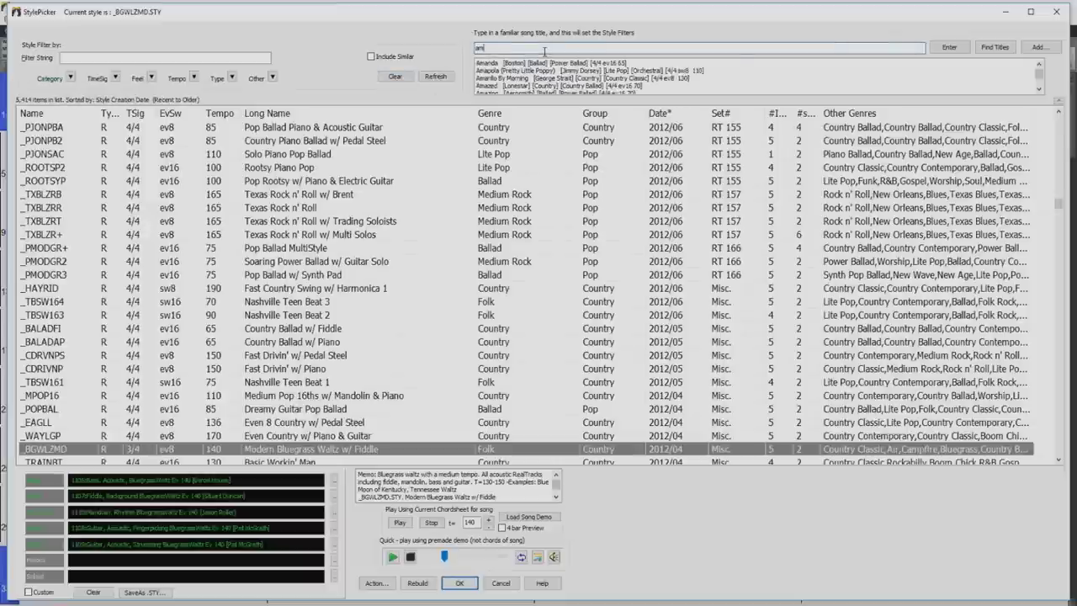
pyautogui.write('azing grace')
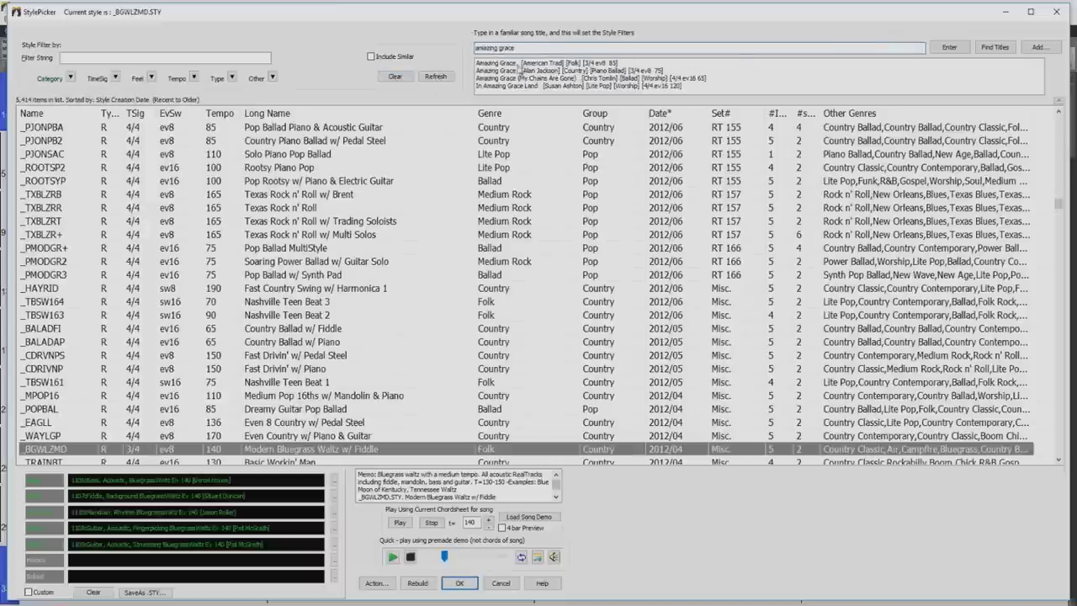
pyautogui.click(508, 71)
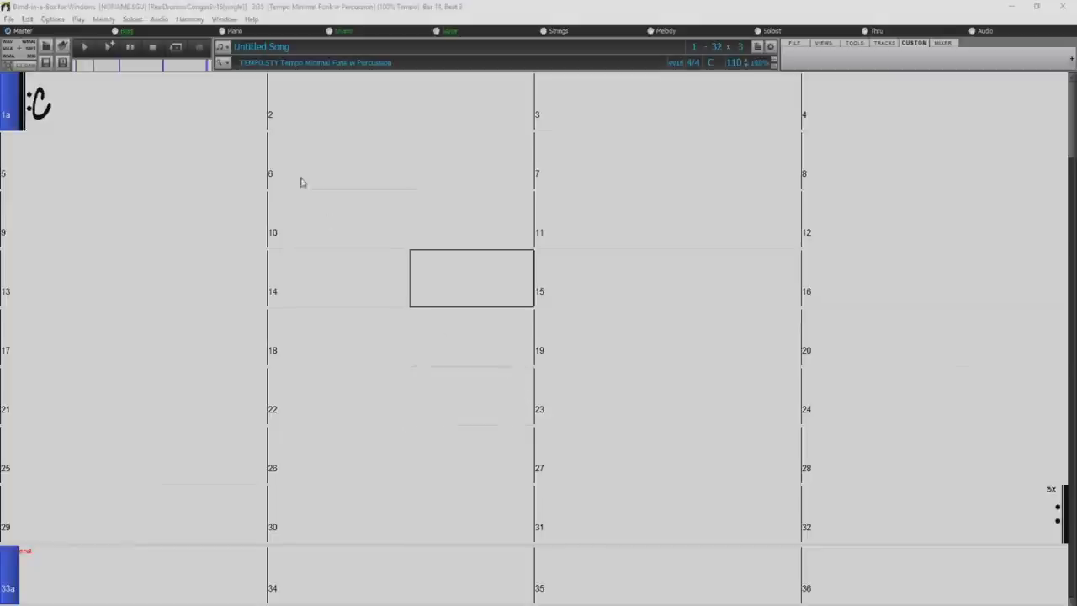
# Step: Open the StylePicker from the main window, the last time by entering S at bar 3 of the chord sheet
pyautogui.click(223, 64)
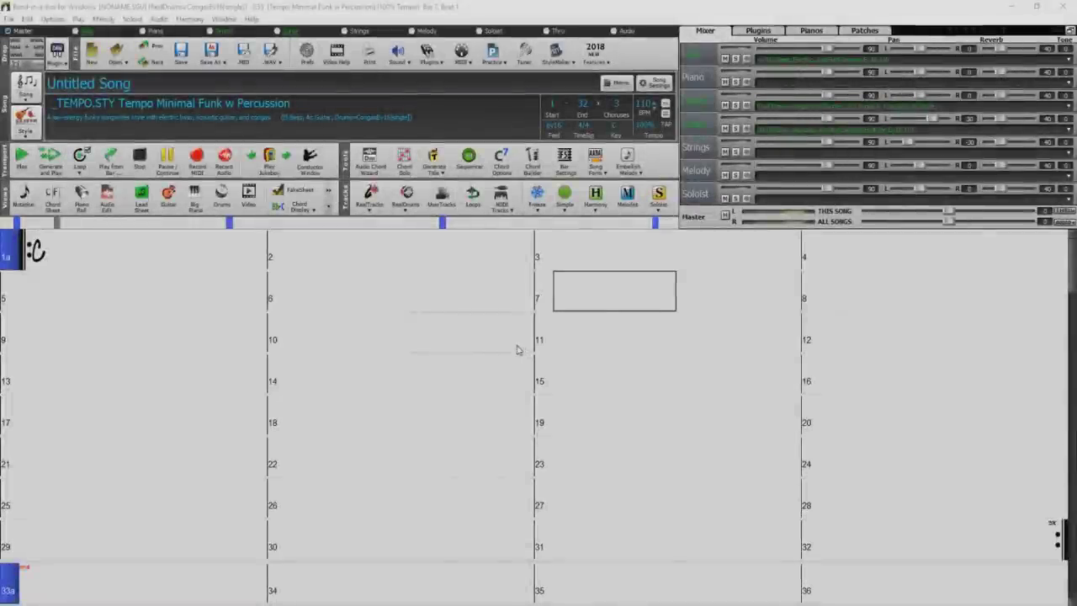
pyautogui.click(27, 122)
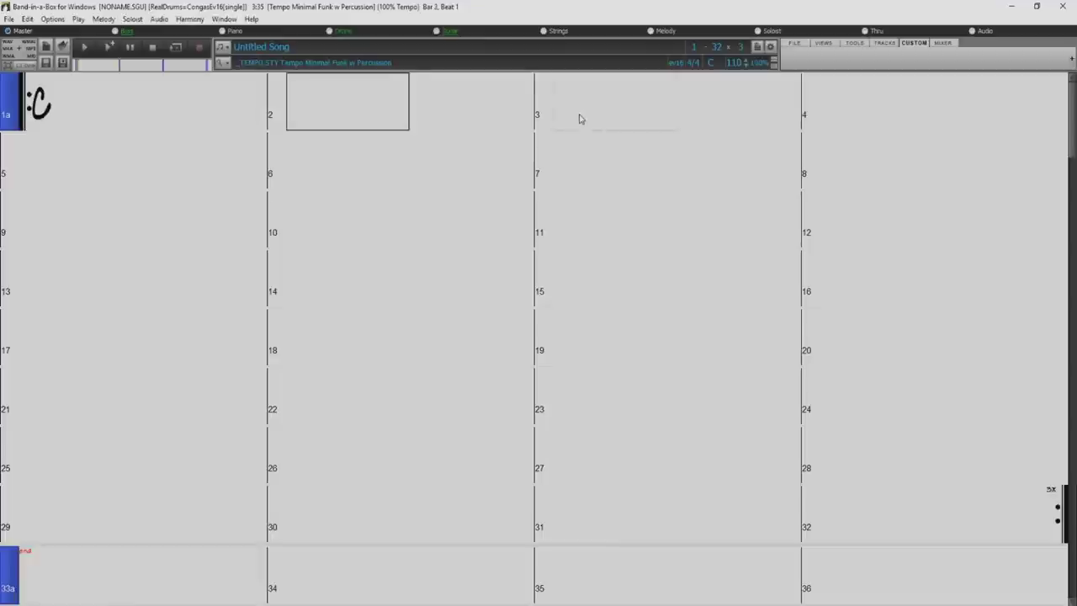
pyautogui.click(579, 119)
pyautogui.write('S')
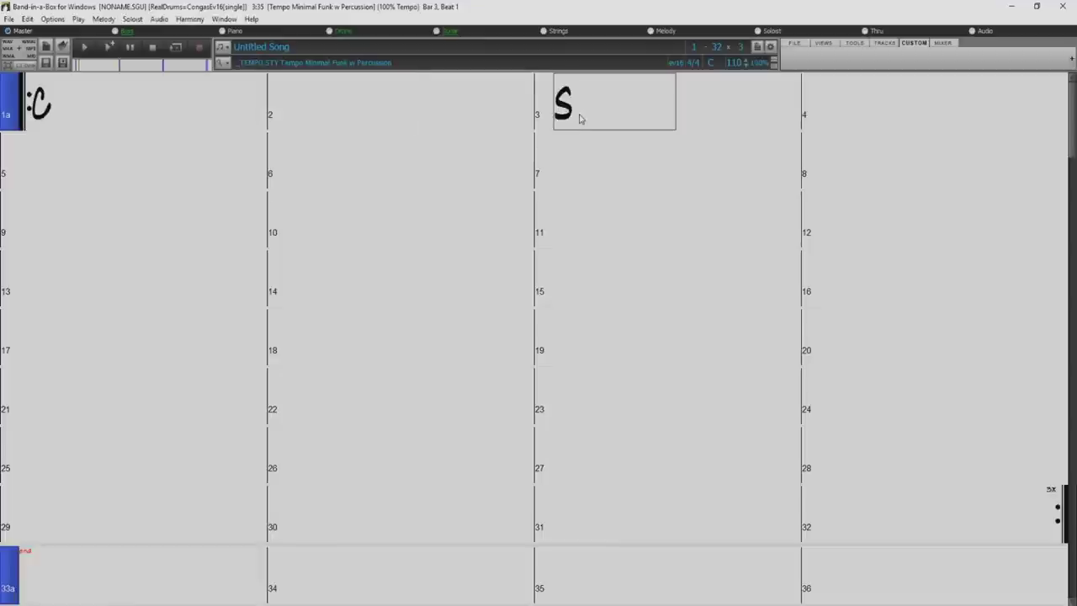
pyautogui.press('Return')
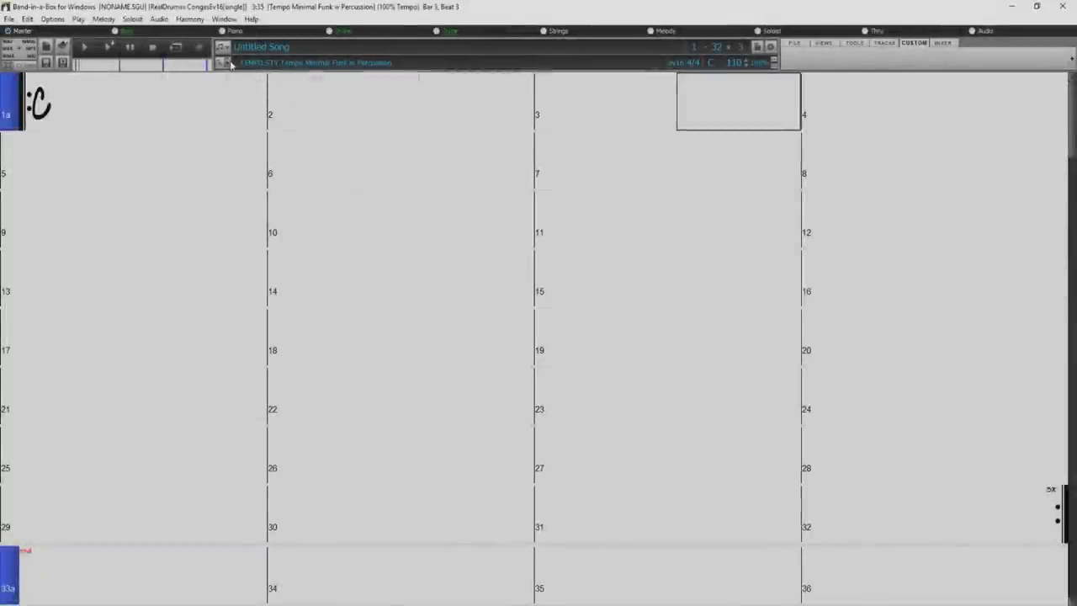
# Step: Open the Band Styles (best RealStyles) list and view its style categories
pyautogui.click(232, 66)
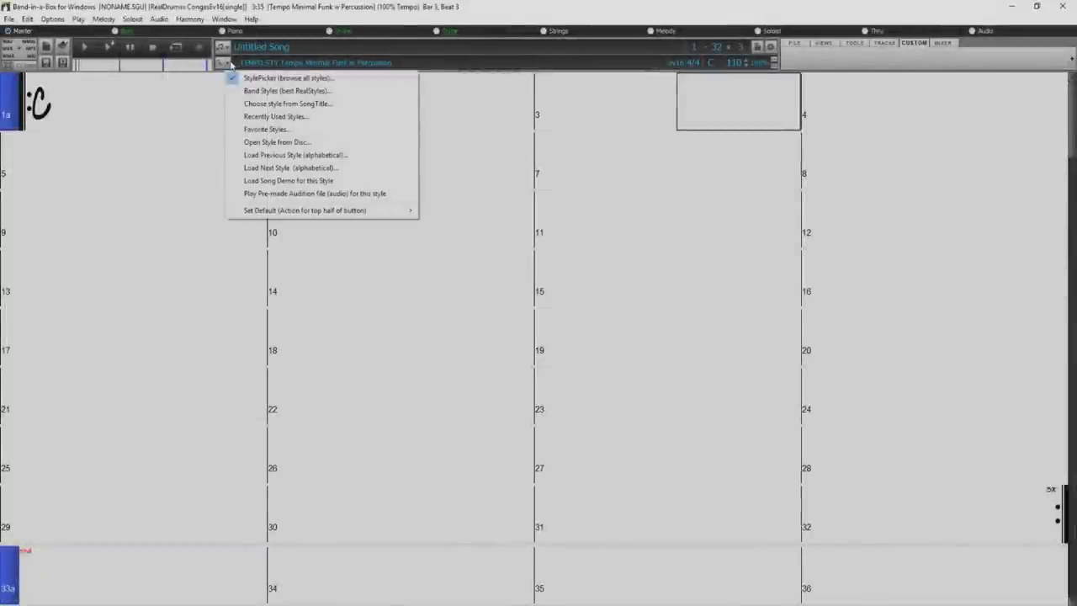
pyautogui.click(344, 91)
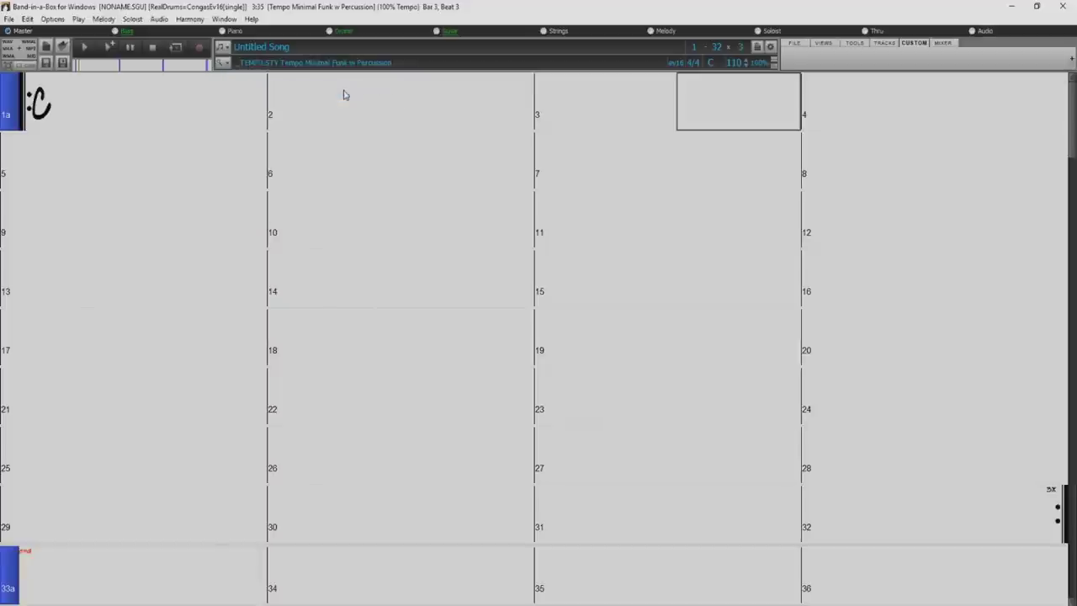
pyautogui.moveTo(209, 130)
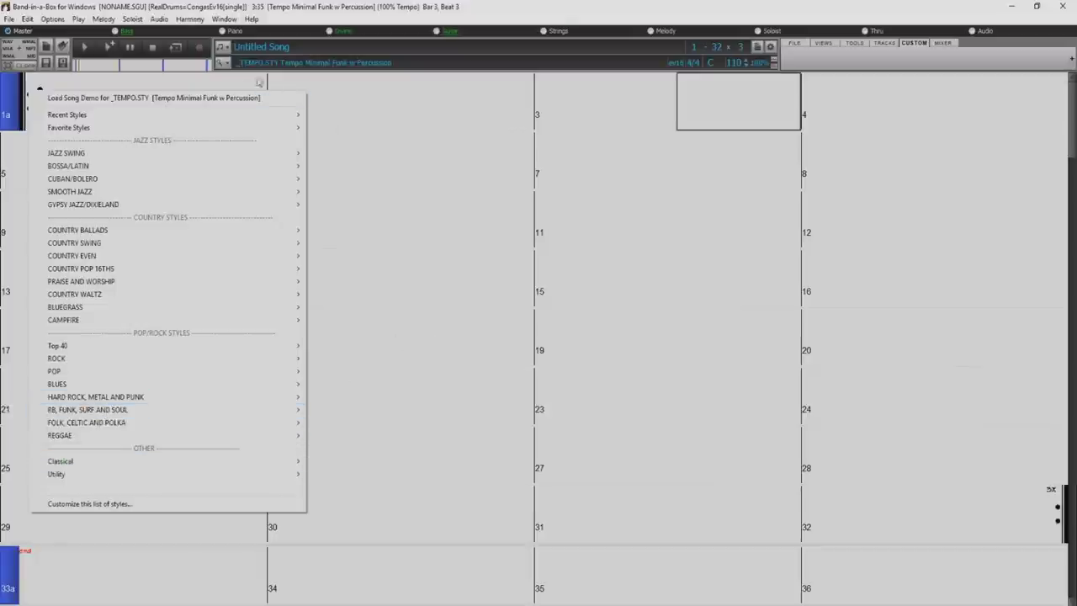
# Step: View the available default actions for the Style button without changing the current choice
pyautogui.click(227, 65)
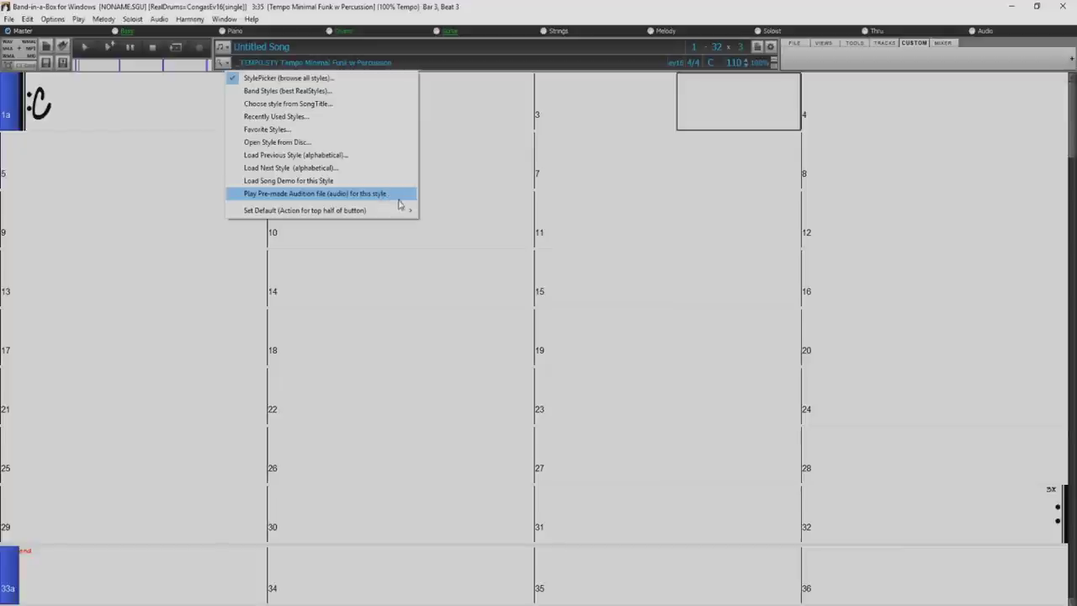
pyautogui.moveTo(387, 210)
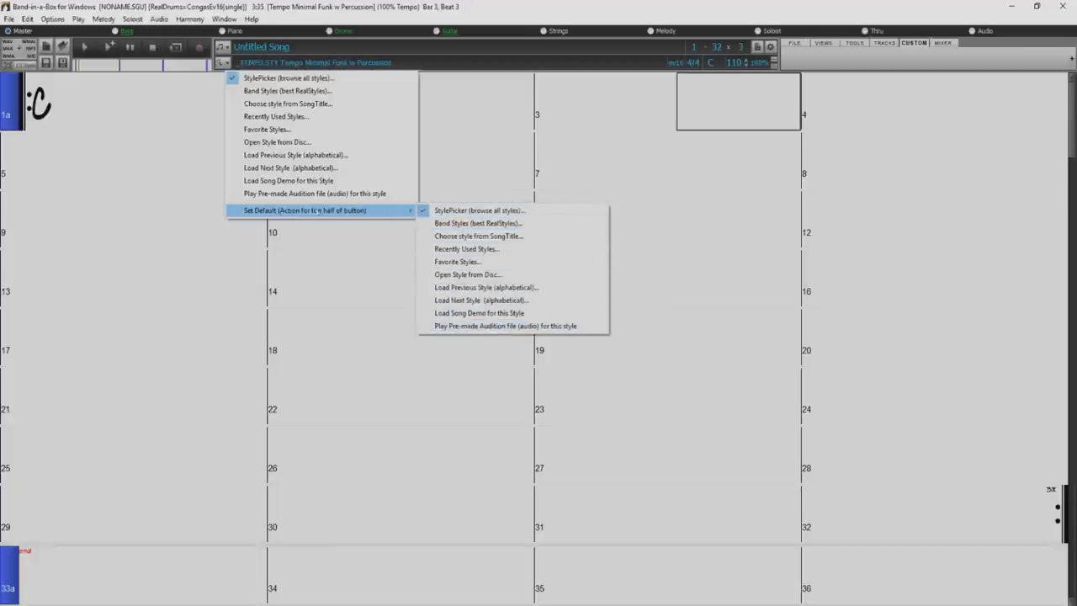
pyautogui.click(392, 236)
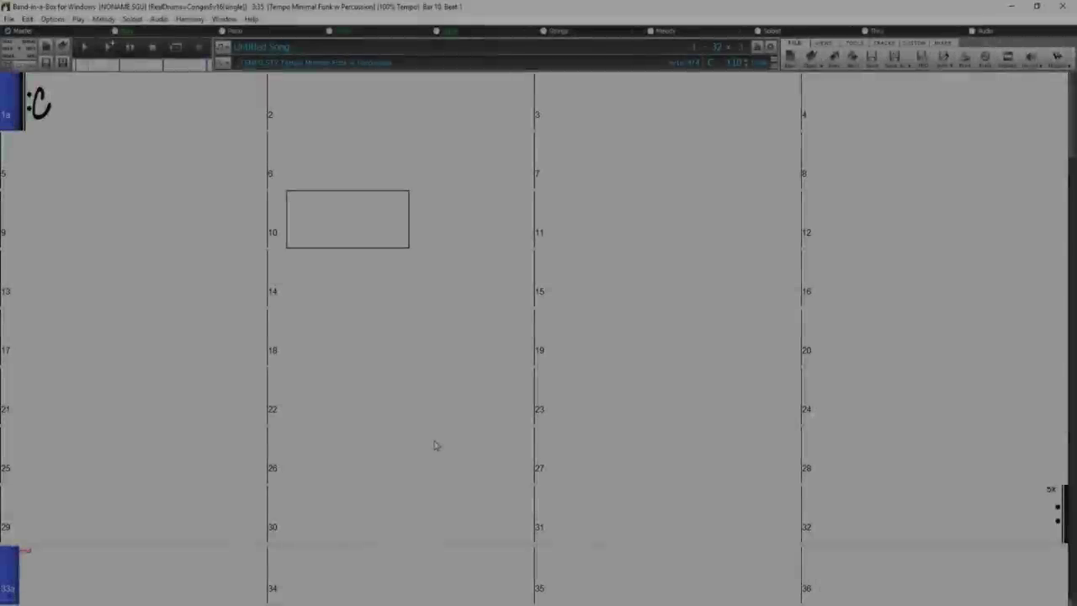
# Step: Open the StylePicker and search the familiar song titles for "amazing gr"
pyautogui.click(223, 65)
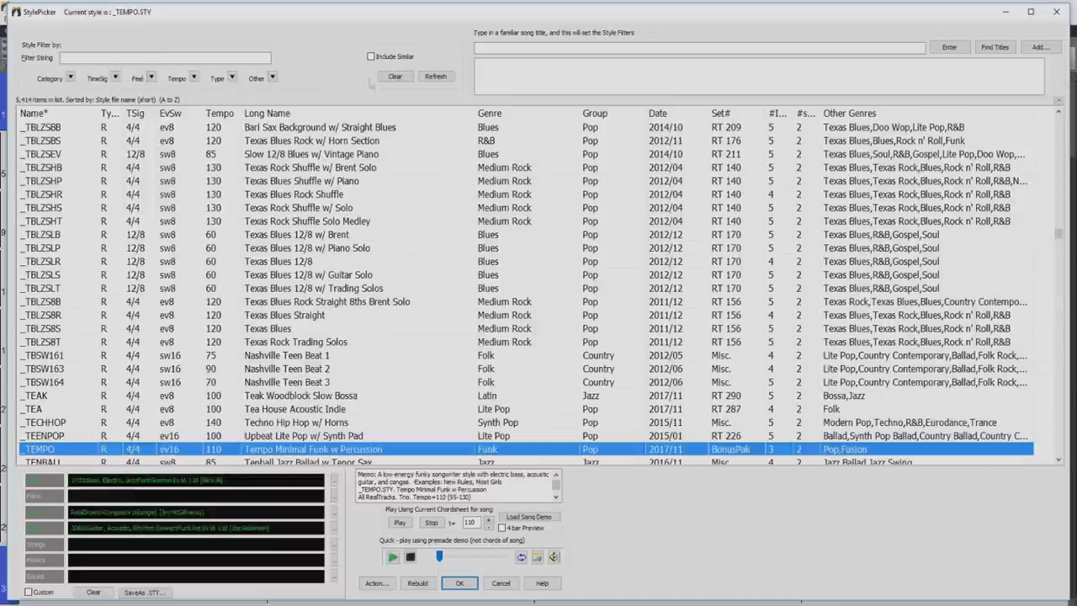
pyautogui.click(551, 49)
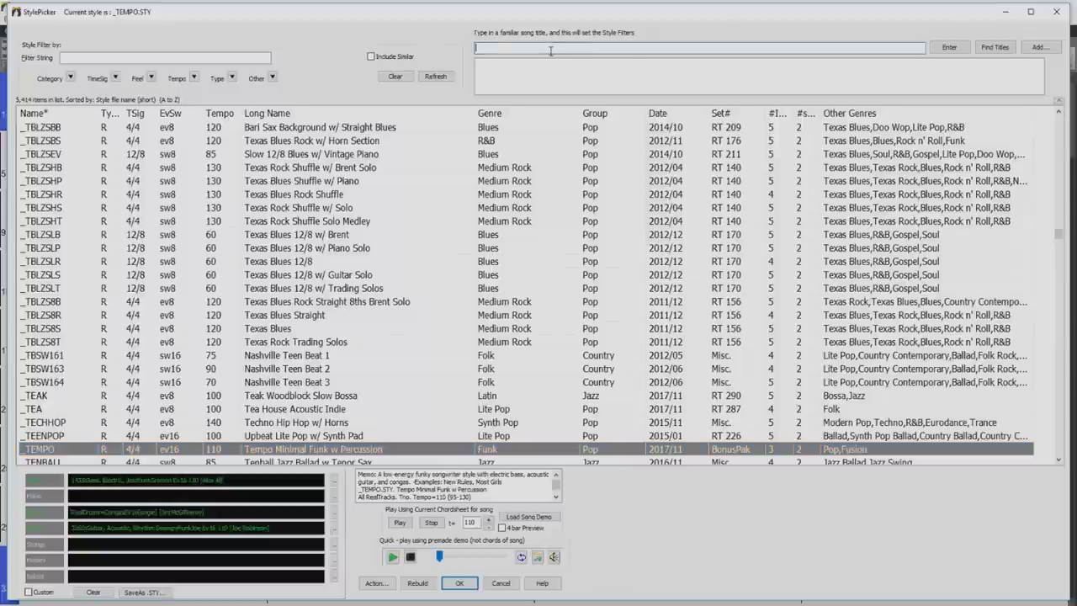
pyautogui.write('amazing gr')
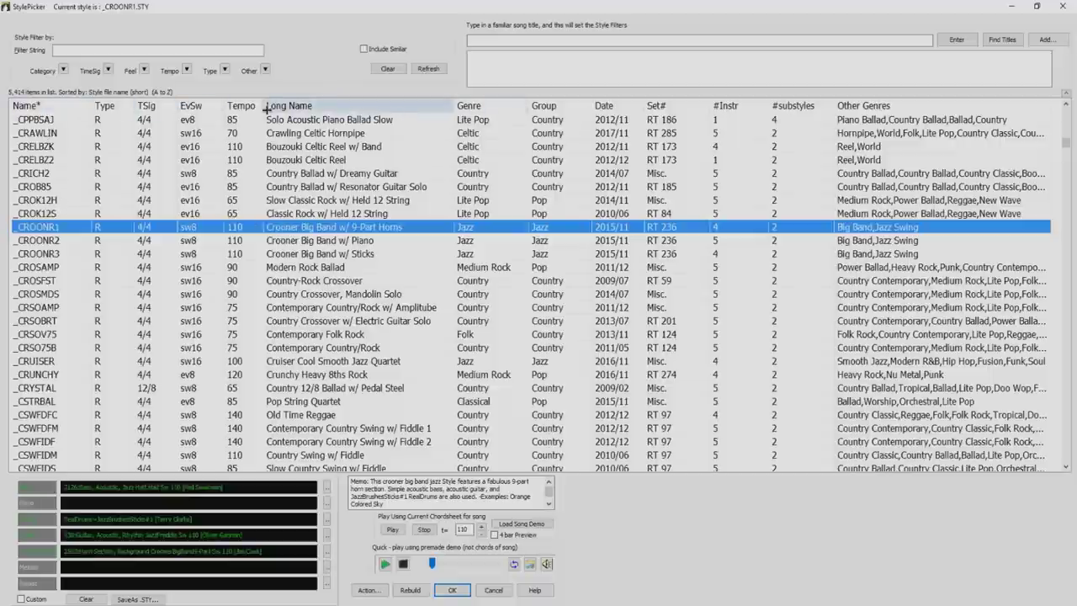
# Step: Sort the style list by name from A to Z and browse the styles around _CROONR1
pyautogui.click(56, 107)
pyautogui.click(56, 109)
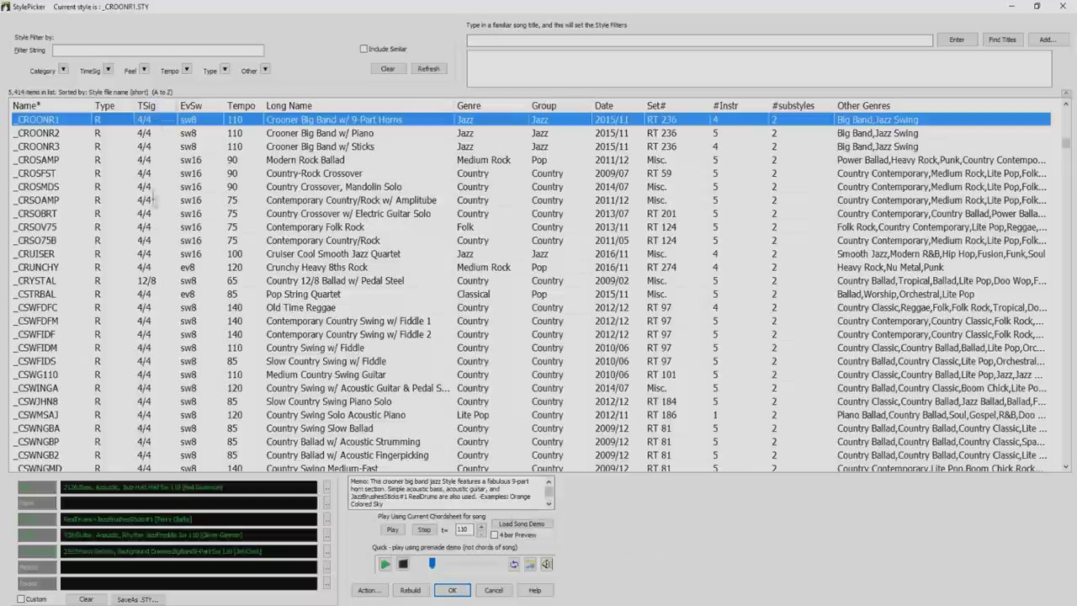
pyautogui.scroll(-6, 156, 289)
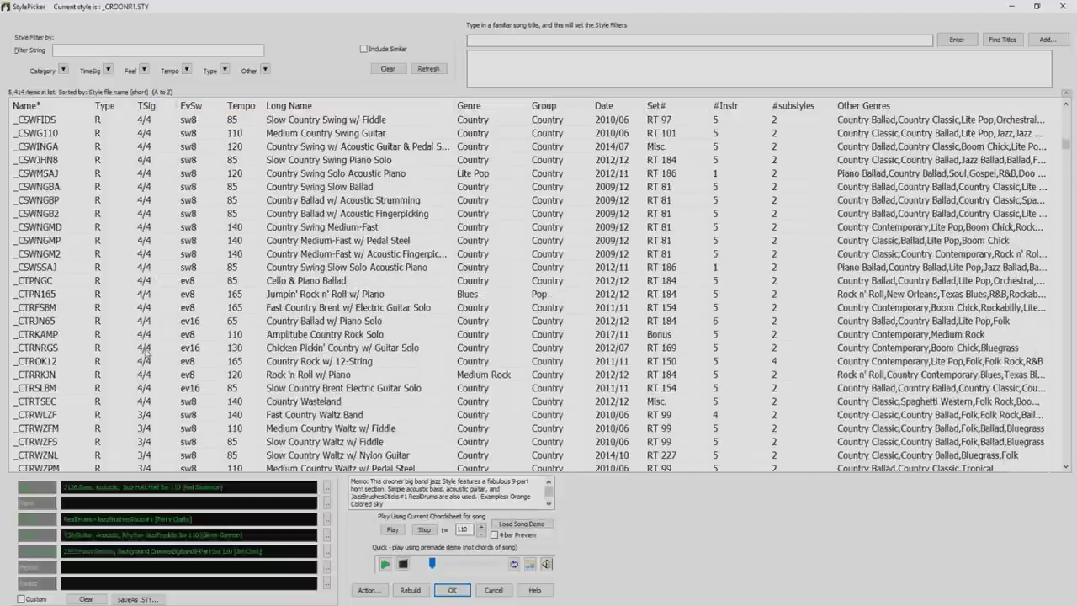
pyautogui.scroll(1, 159, 348)
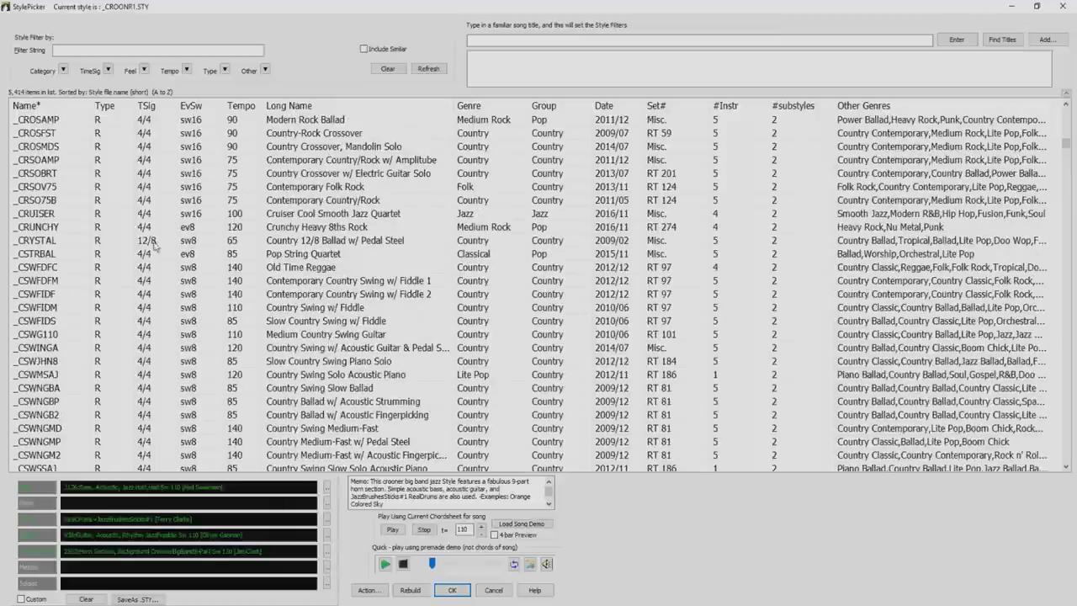
pyautogui.scroll(4, 159, 243)
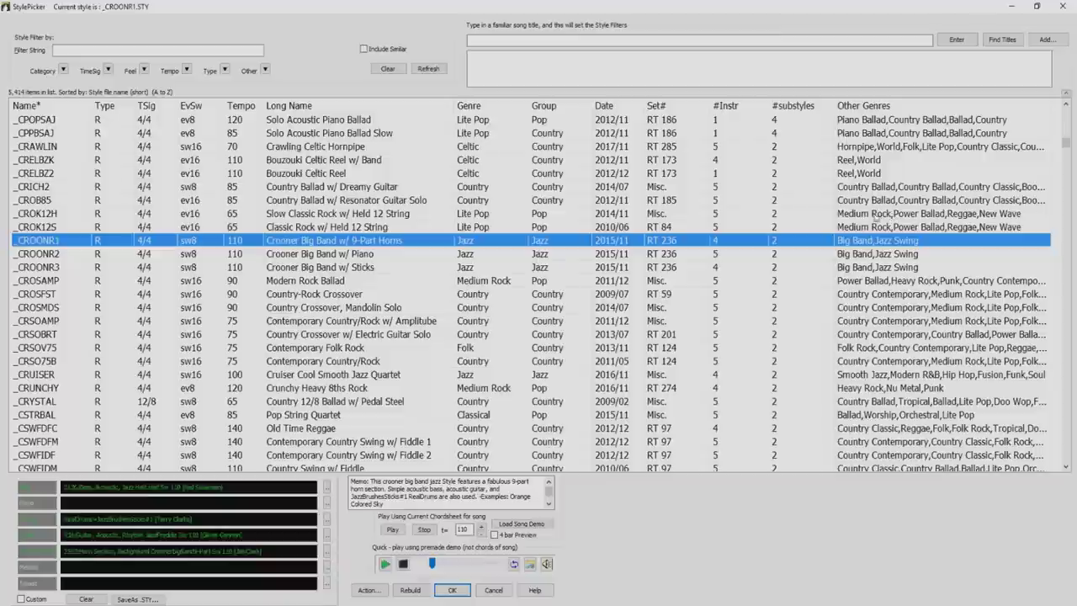
# Step: Audition the _CROONR1 style and browse further down the style list while its demo plays
pyautogui.doubleClick(38, 242)
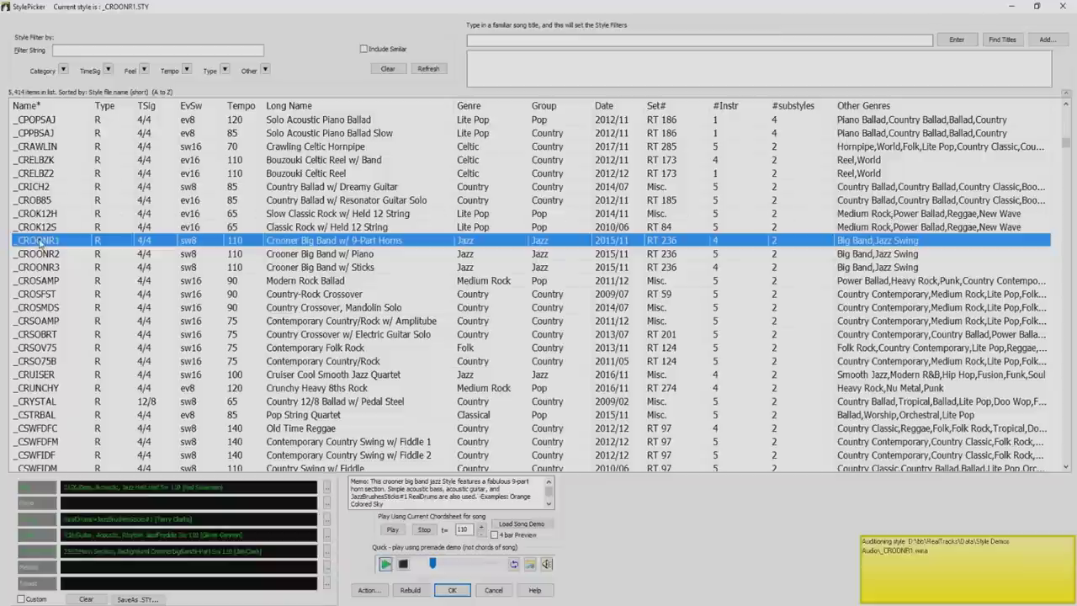
pyautogui.scroll(-20, 82, 274)
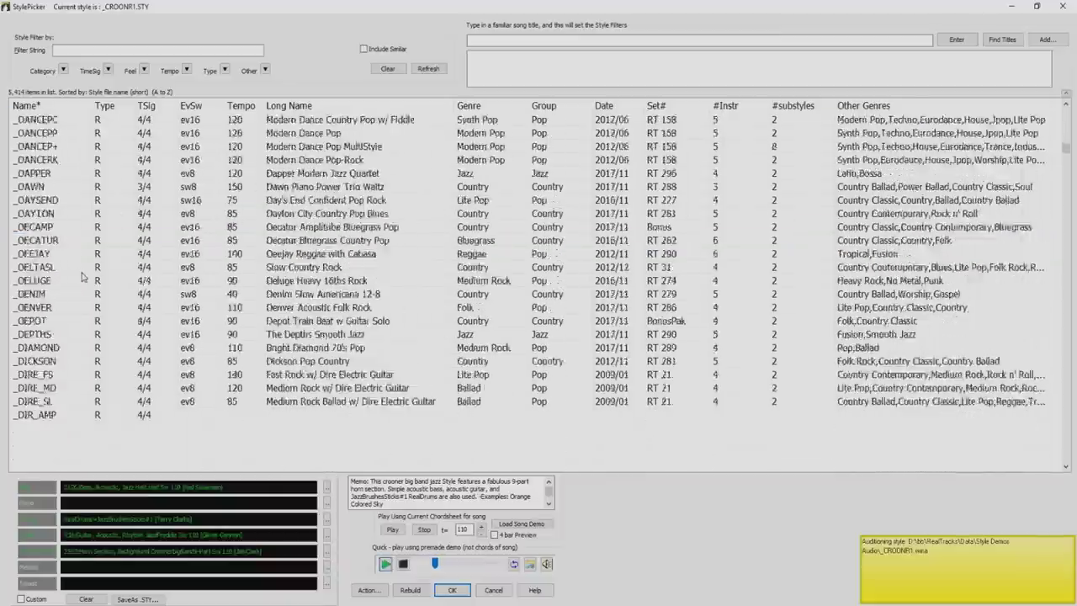
pyautogui.scroll(-20, 82, 273)
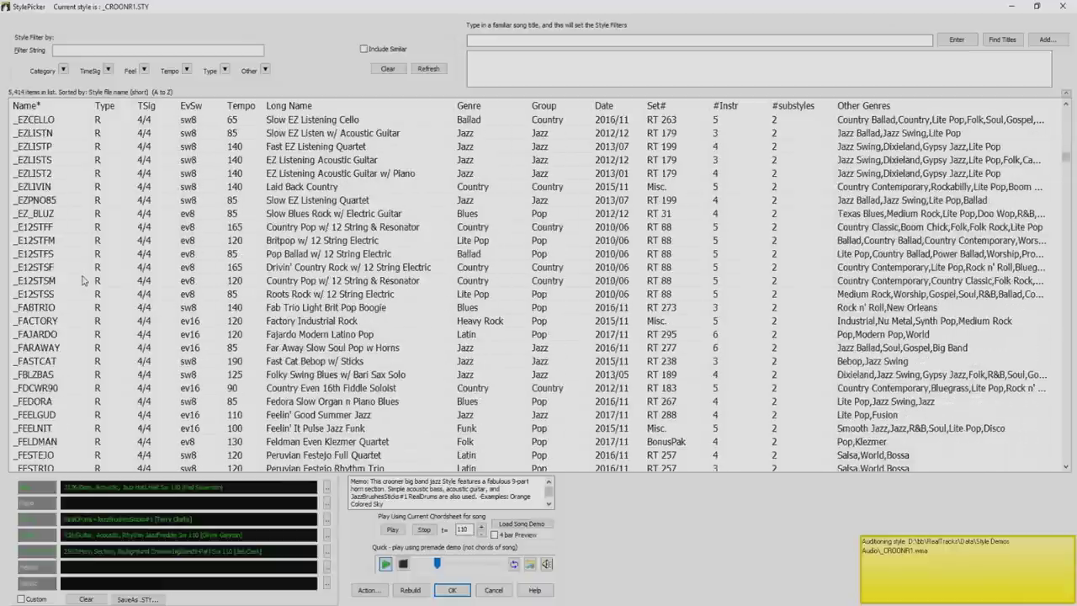
pyautogui.scroll(-20, 82, 281)
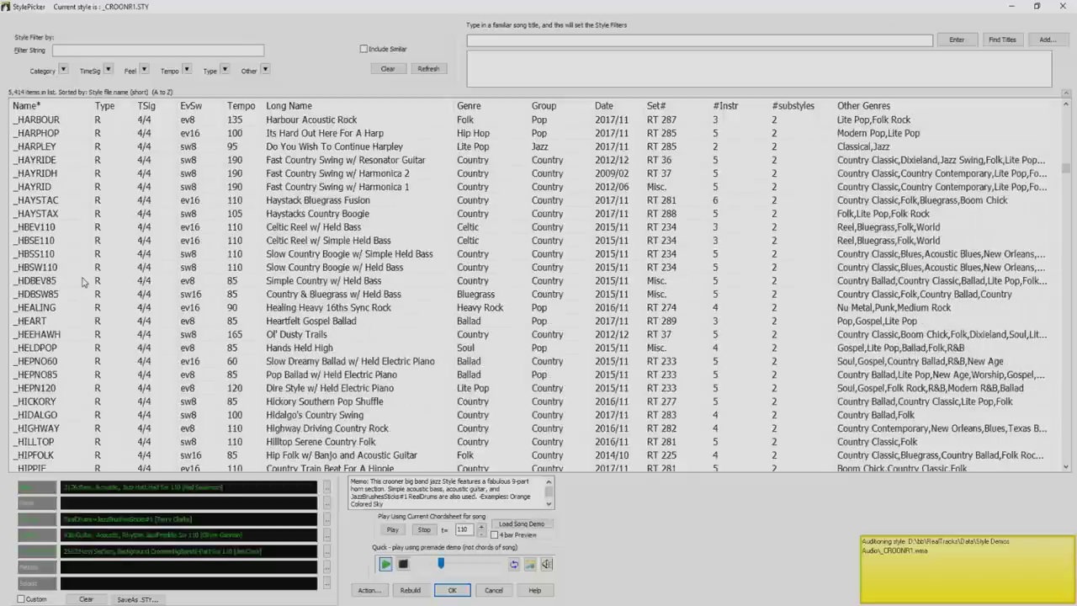
pyautogui.scroll(-8, 82, 281)
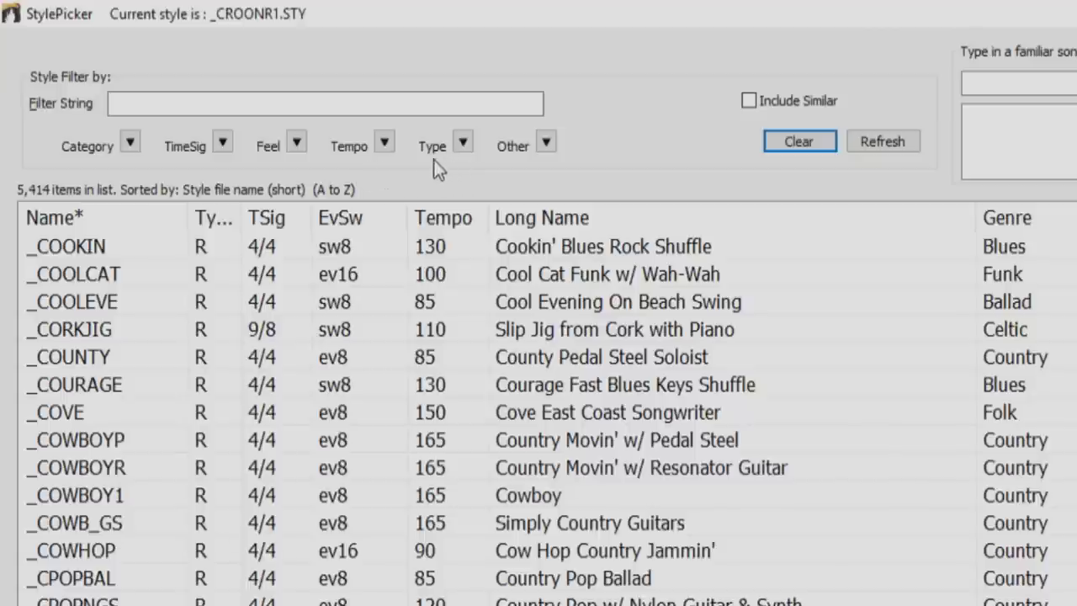
# Step: View the additional style filter options and filter the style list by the text "slow jazz"
pyautogui.click(551, 147)
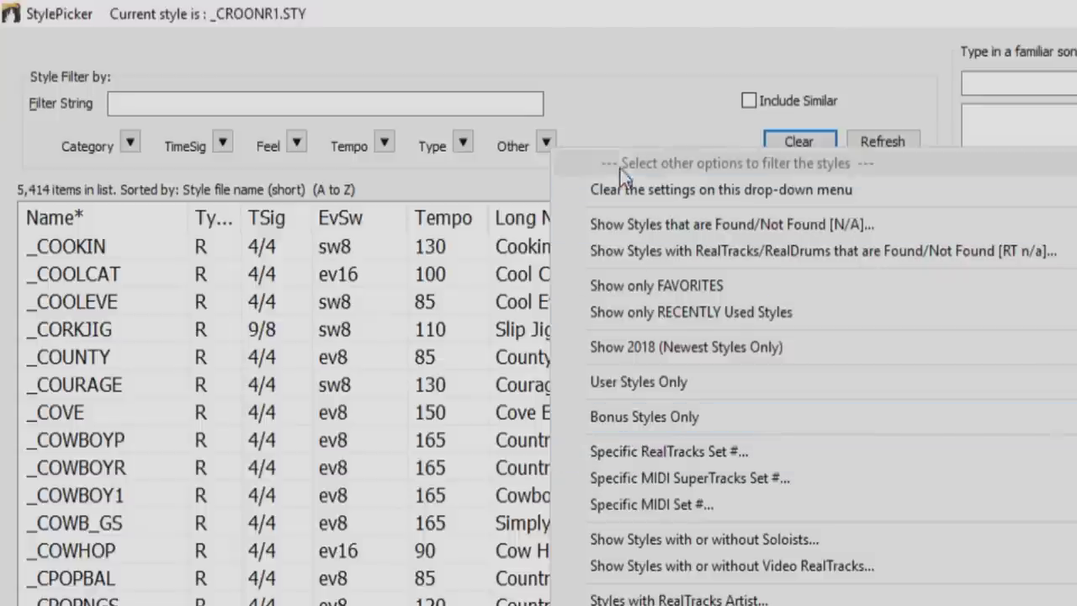
pyautogui.click(625, 133)
pyautogui.click(413, 104)
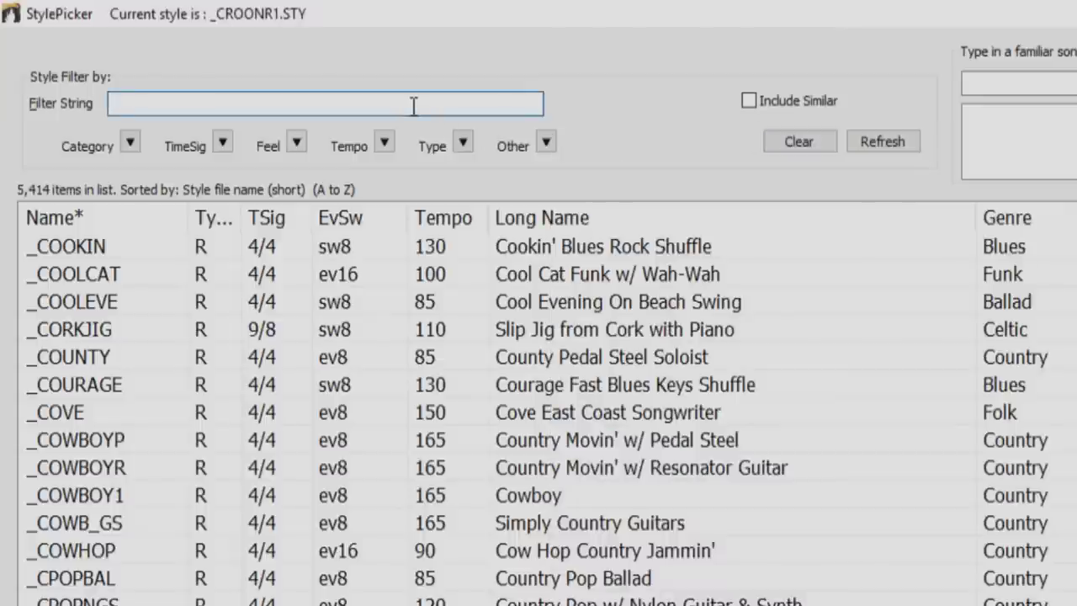
pyautogui.write('slow jazz')
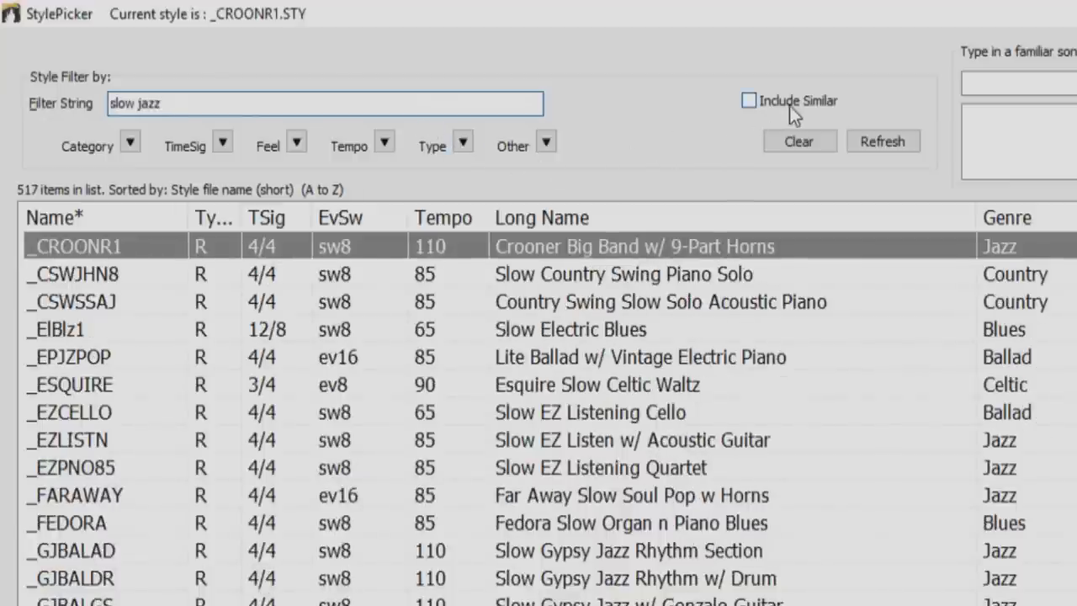
# Step: Clear the style filter, search the familiar song titles for "amazing grace" and find styles matching the American Trad folk version
pyautogui.click(806, 147)
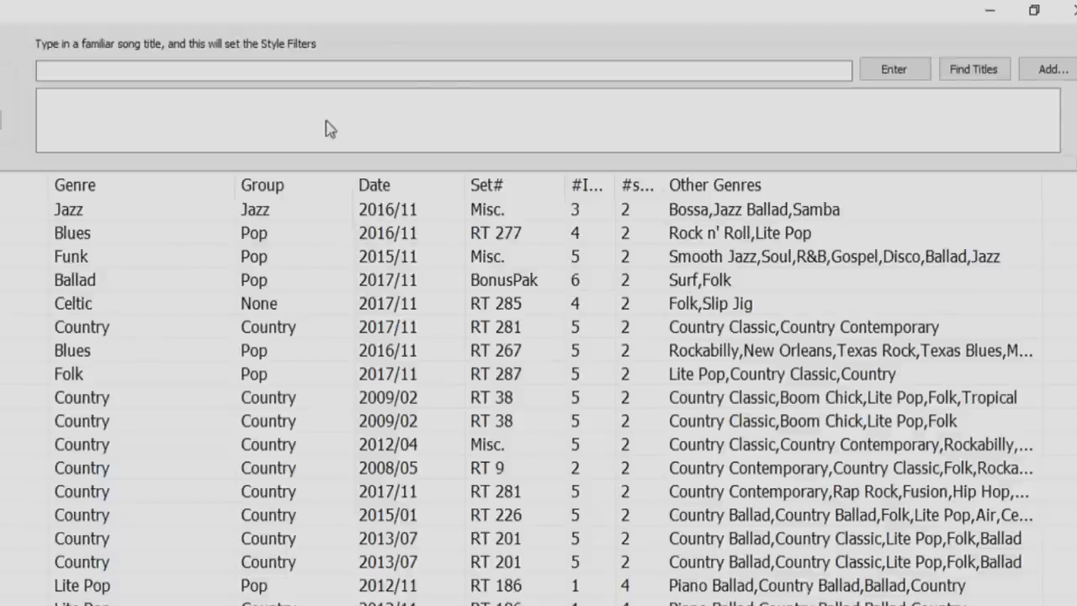
pyautogui.click(241, 73)
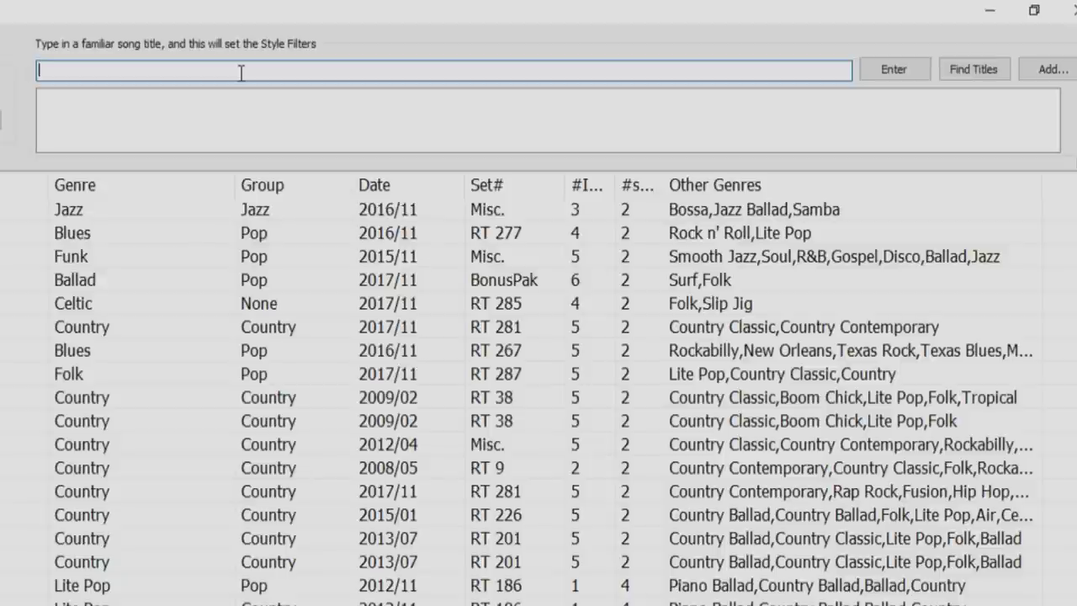
pyautogui.write('am')
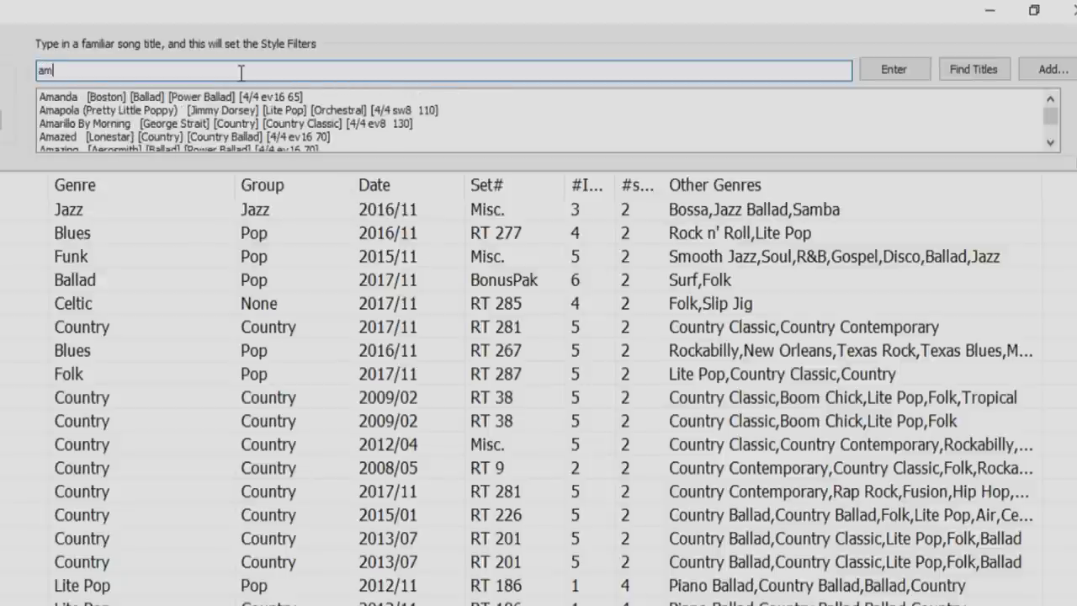
pyautogui.write('azing grace')
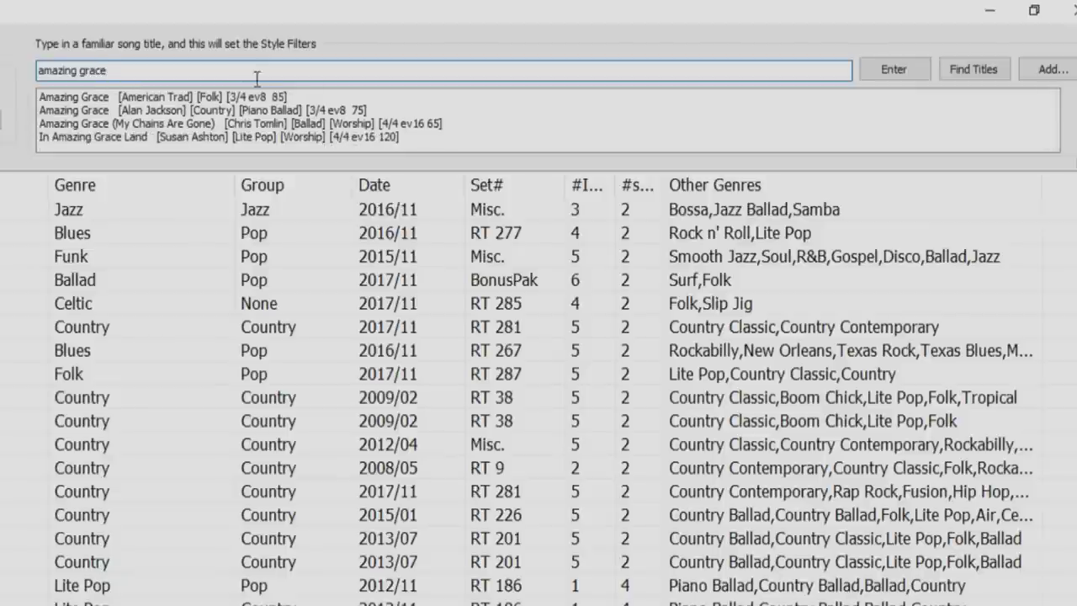
pyautogui.click(94, 99)
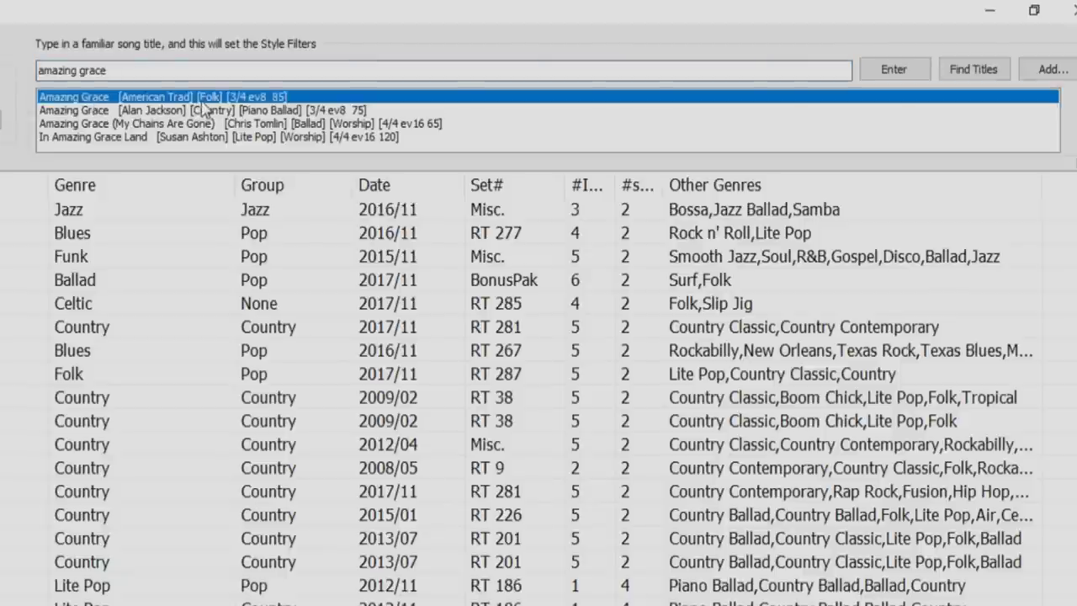
pyautogui.click(276, 102)
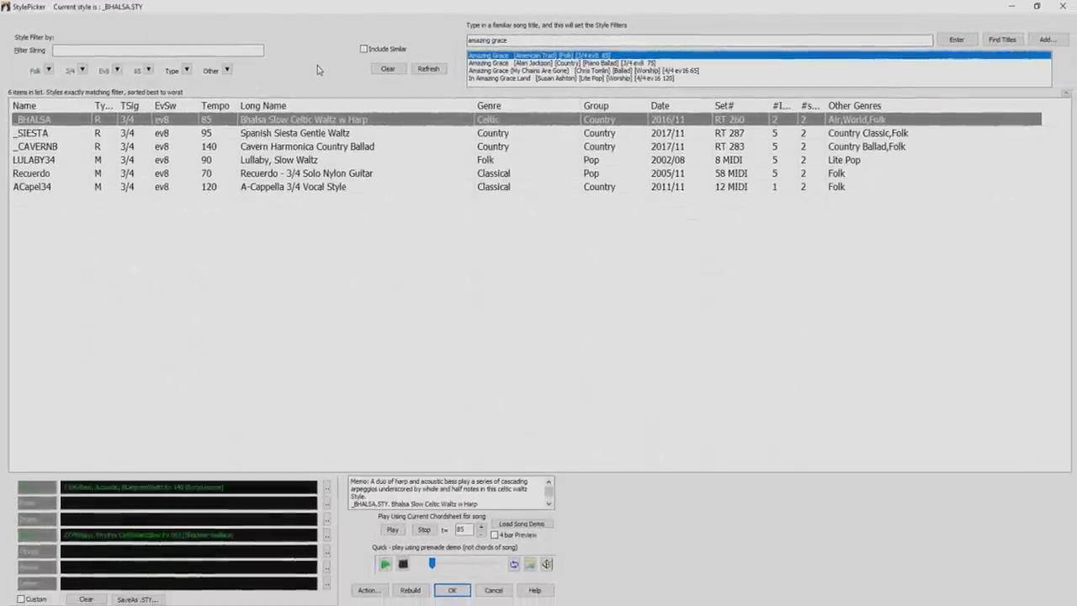
# Step: Clear the style filters, list all titles in the Song Titles Browser and find styles matching the American Trad Amazing Grace
pyautogui.click(385, 69)
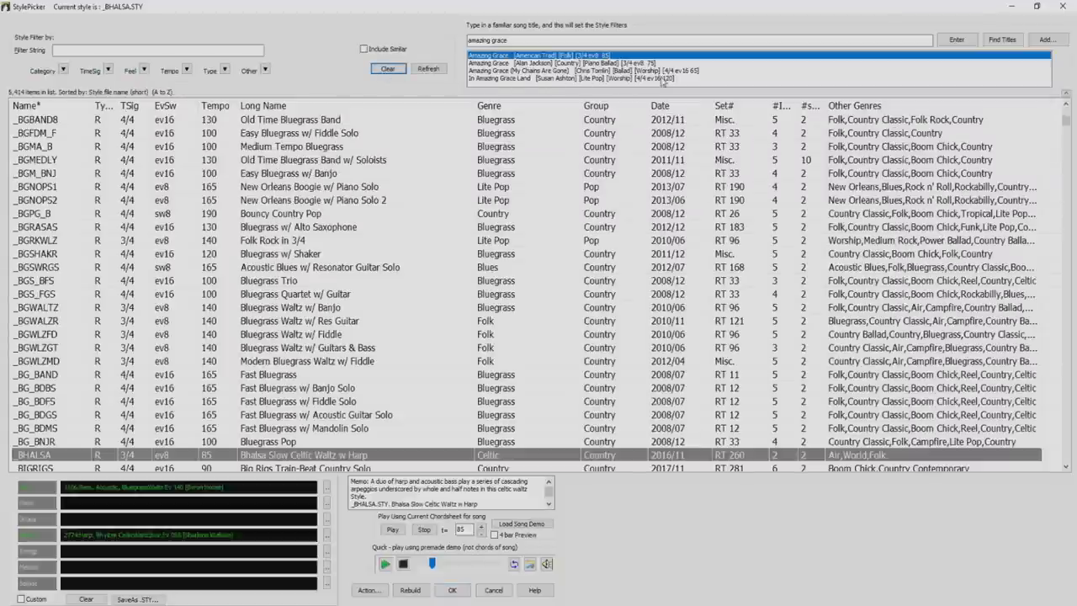
pyautogui.click(1004, 40)
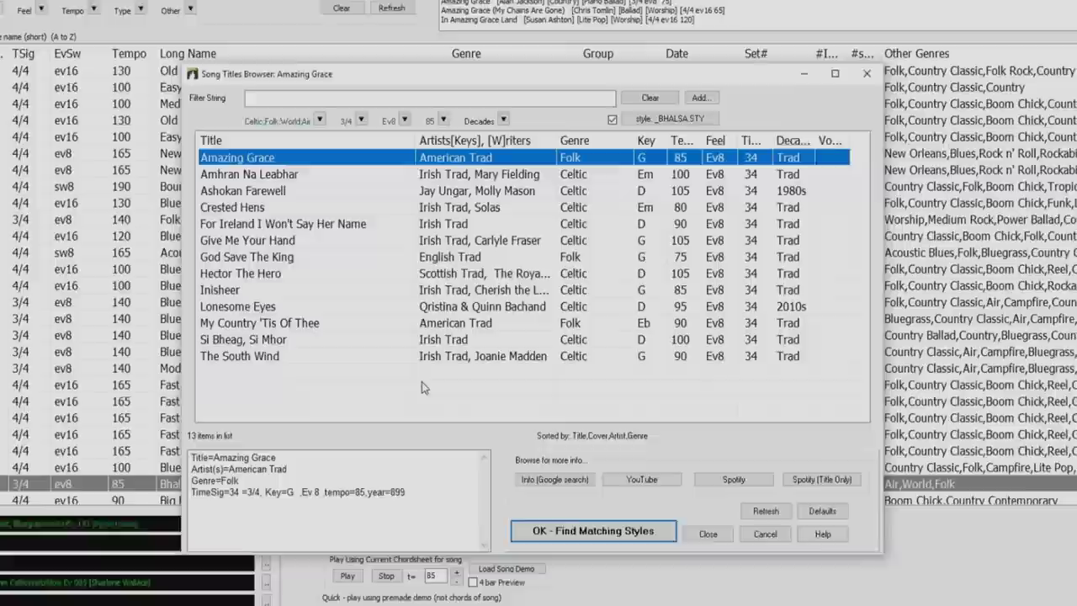
pyautogui.click(665, 99)
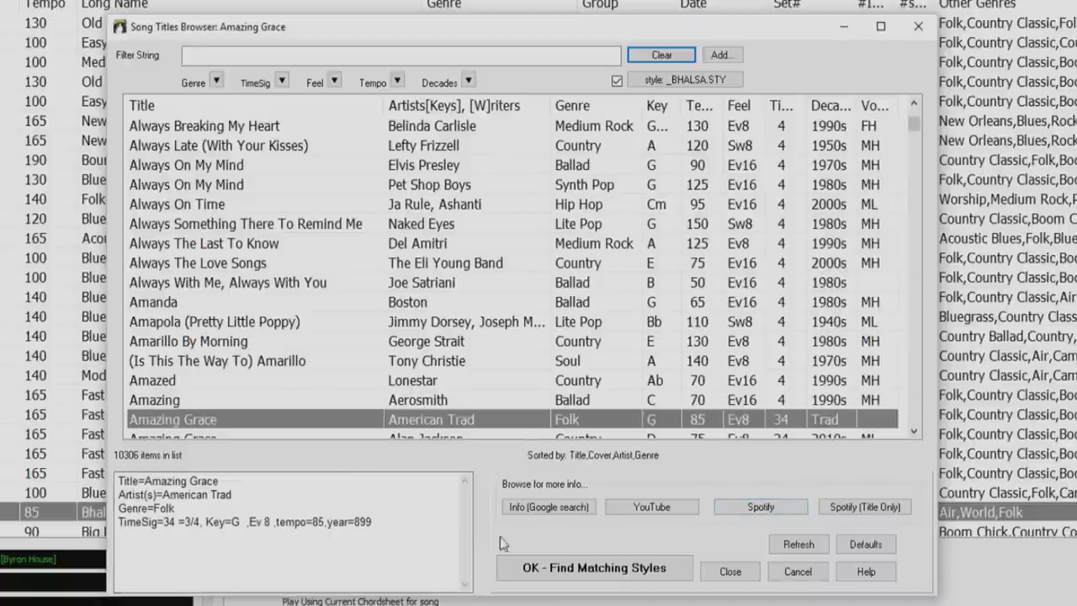
pyautogui.click(583, 575)
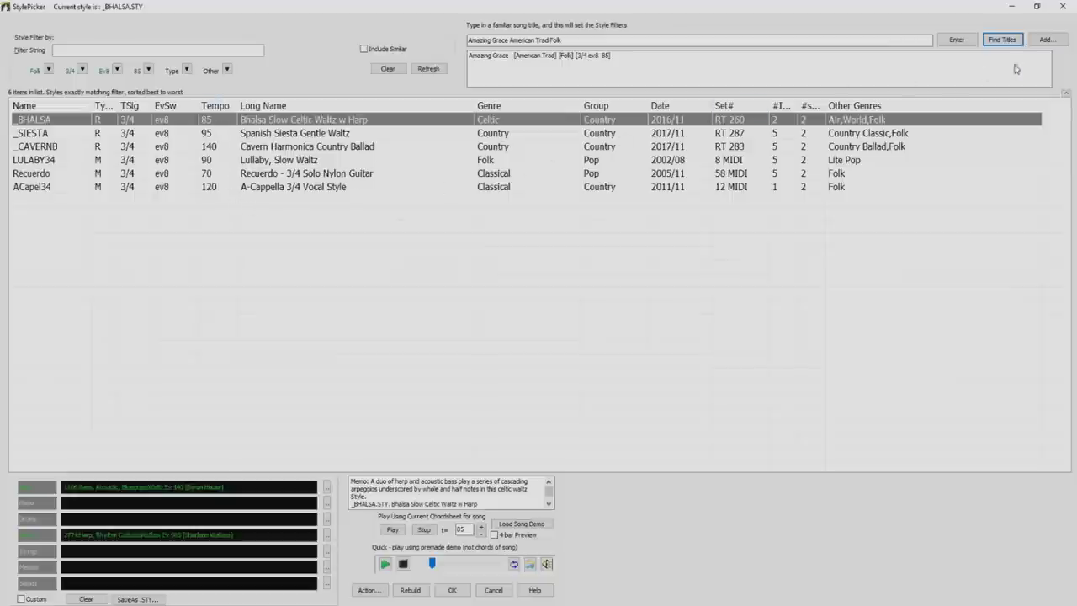
# Step: Open the PG Music forum for suggesting song titles to add and read its posting instructions
pyautogui.click(1048, 40)
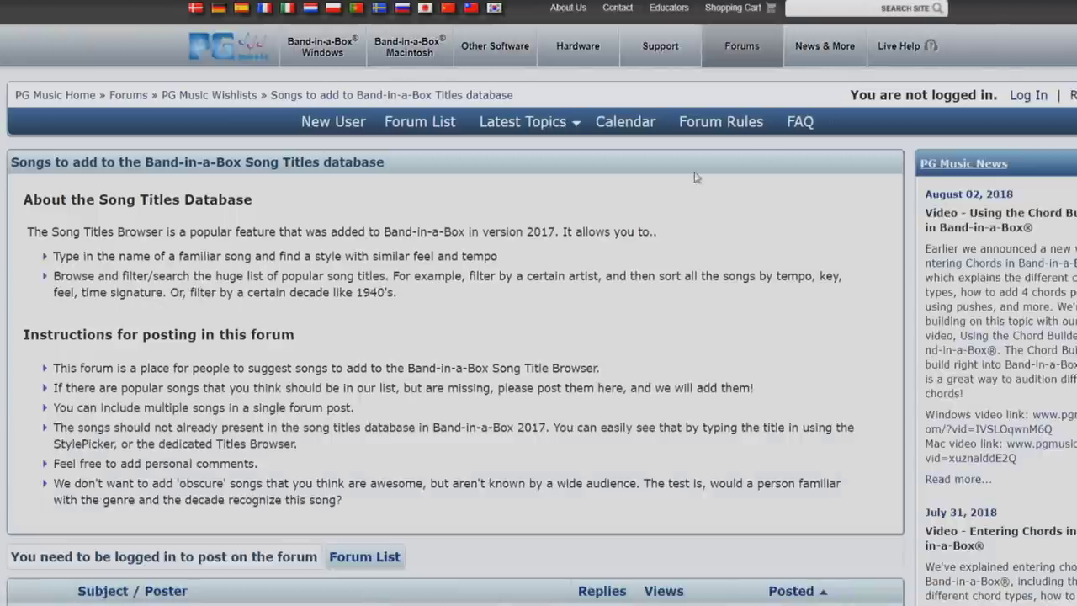
pyautogui.scroll(-1, 345, 210)
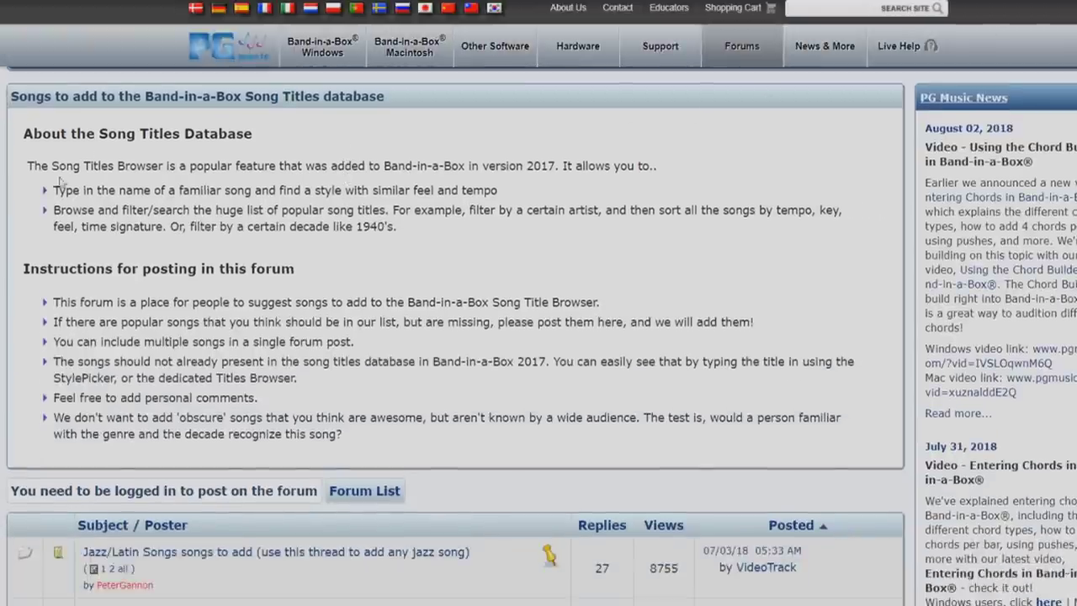
pyautogui.scroll(-1, 227, 331)
pyautogui.scroll(-1, 228, 331)
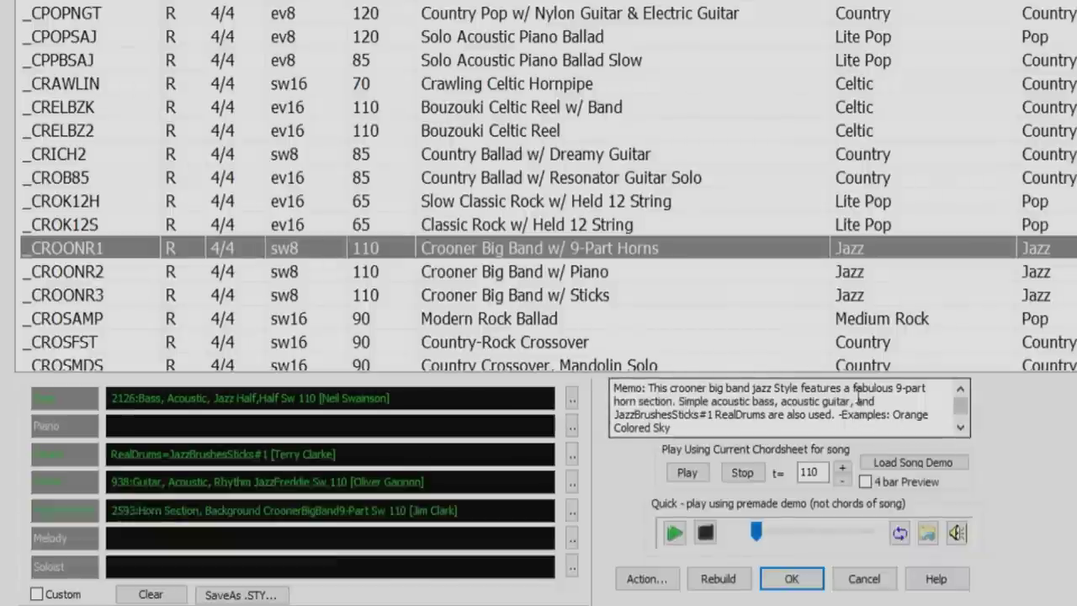
# Step: Read the _CROONR1 style memo, including its song examples, instruments and RealTracks
pyautogui.moveTo(853, 415); pyautogui.dragTo(928, 425)
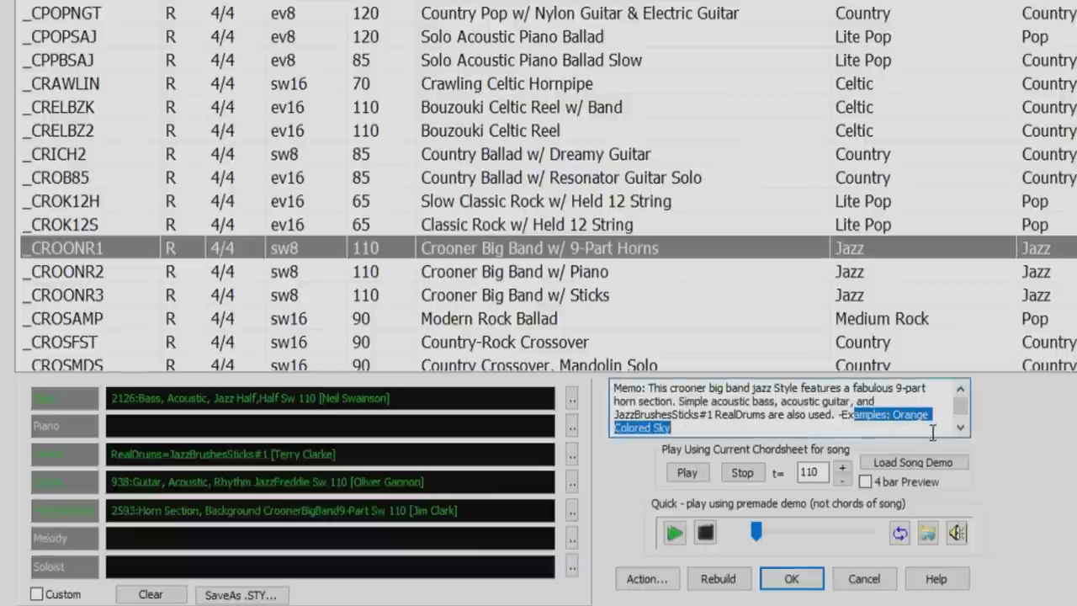
pyautogui.click(930, 431)
pyautogui.scroll(-2, 924, 410)
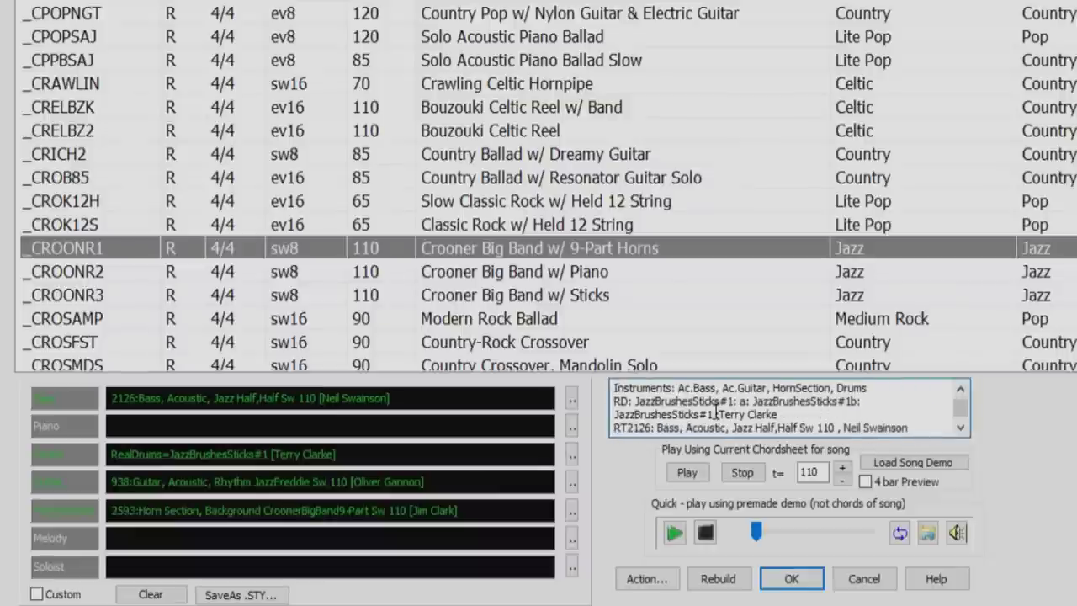
pyautogui.scroll(-1, 716, 414)
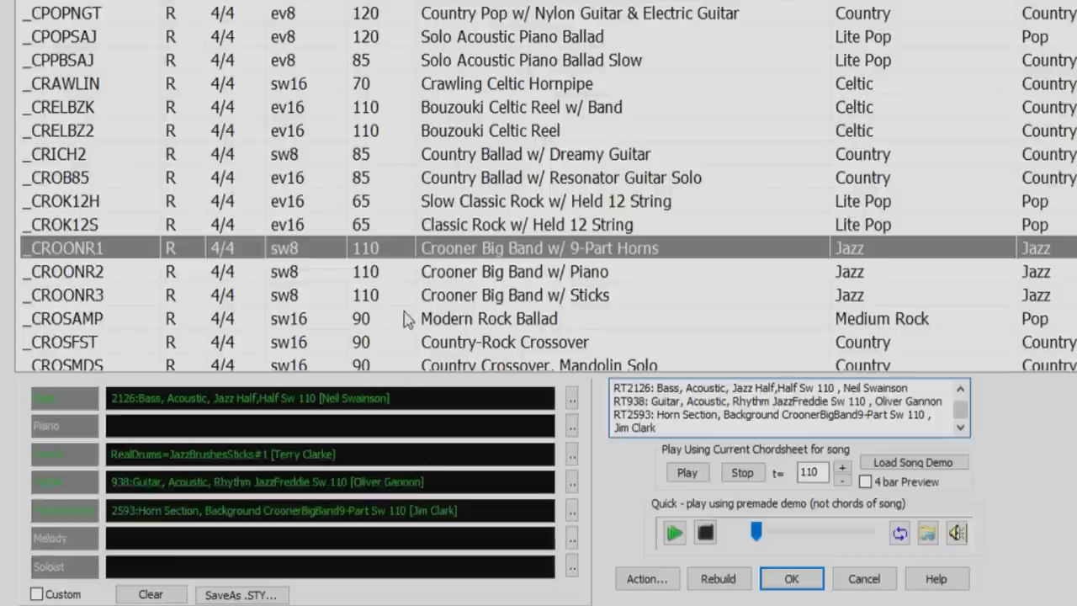
# Step: Browse further down the style list and view the options for replacing the style's Bass track
pyautogui.scroll(-5, 404, 318)
pyautogui.scroll(-5, 404, 318)
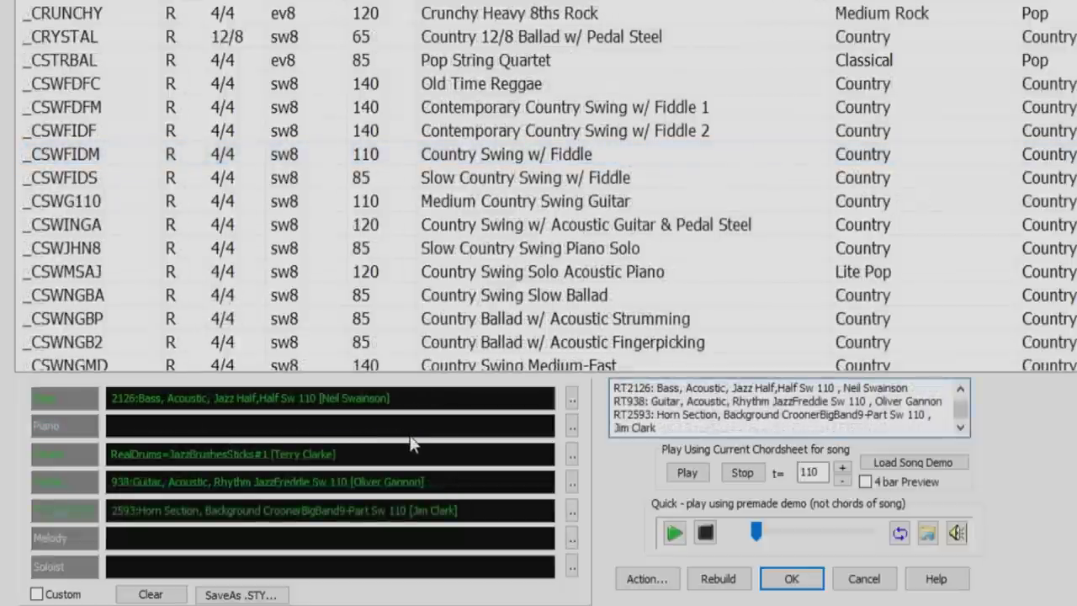
pyautogui.click(571, 400)
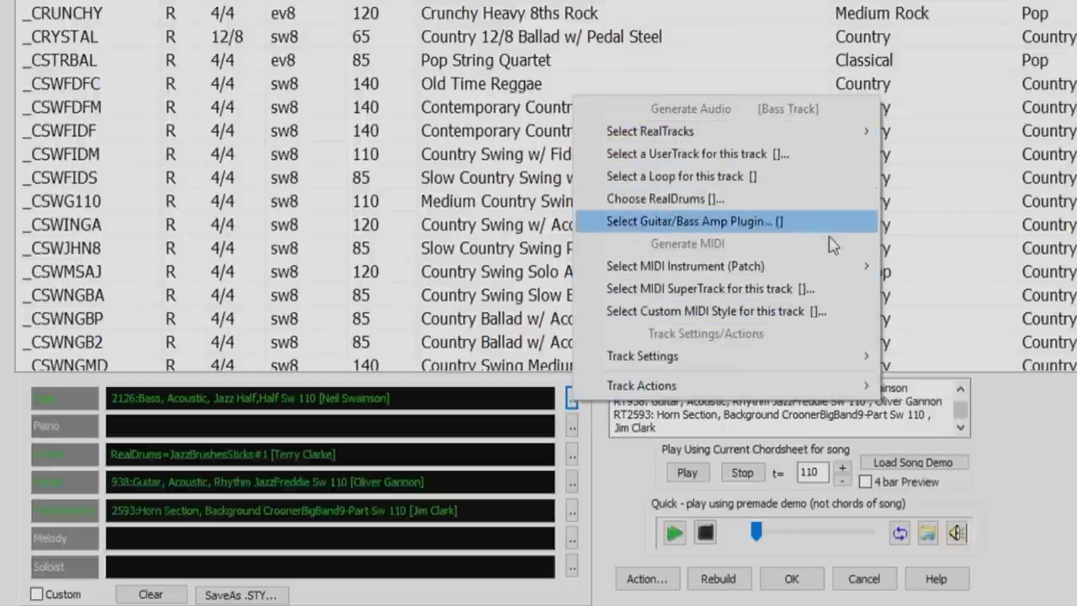
pyautogui.click(628, 473)
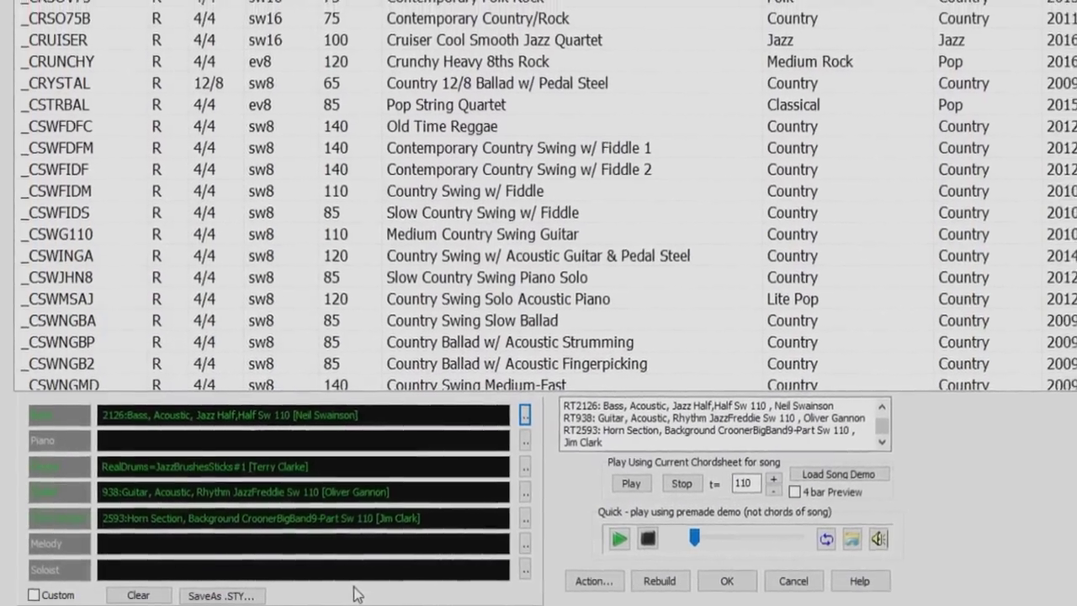
# Step: Review the style actions available for _CROONR1 and for the _CSWMSAJ style
pyautogui.click(585, 582)
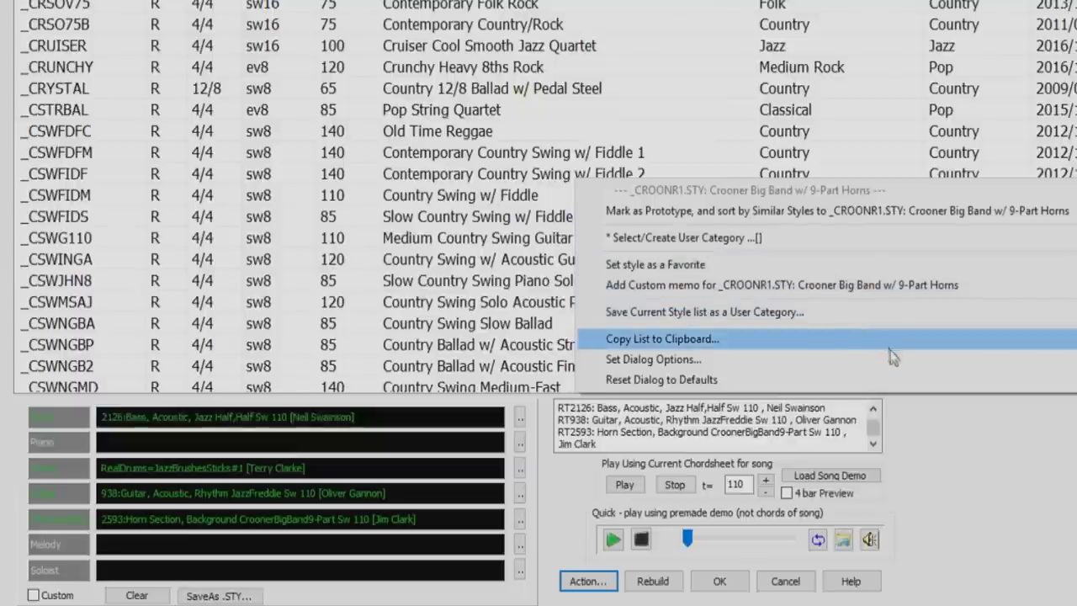
pyautogui.click(978, 430)
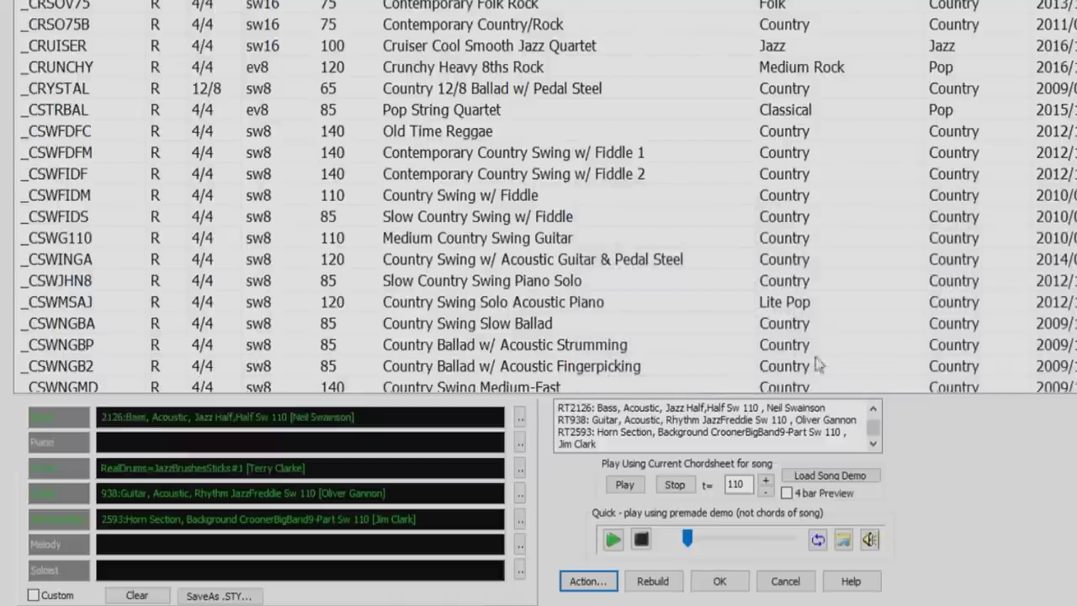
pyautogui.rightClick(526, 304)
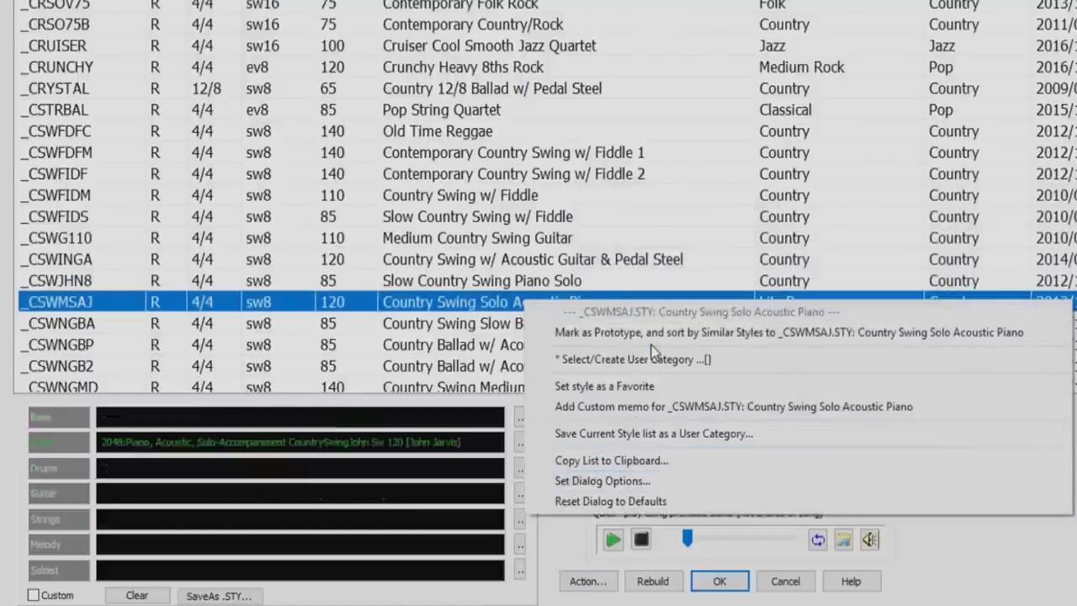
# Step: Run a Fast Rebuild to update the Style Master List for new styles
pyautogui.click(611, 460)
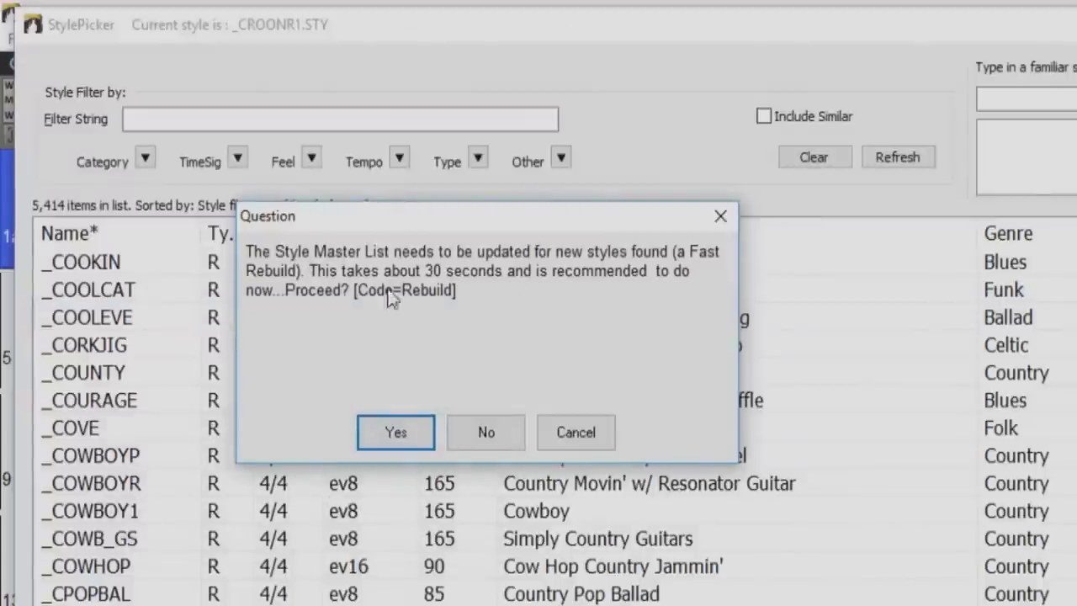
pyautogui.click(389, 430)
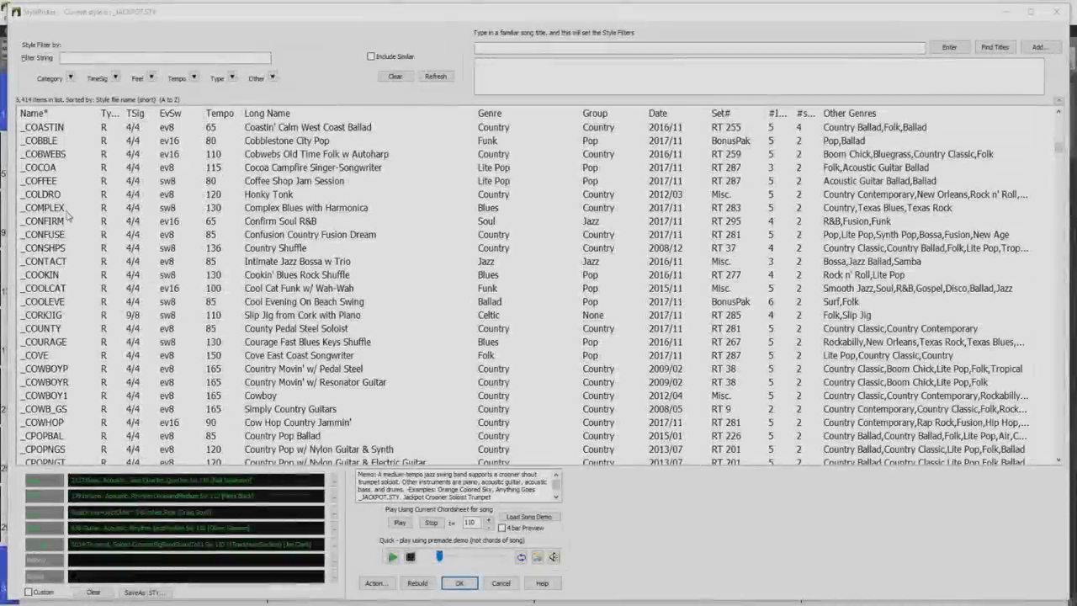
# Step: Audition the _COMPLEX and _JACKPOT styles while browsing down to the styles starting with _O, and end playback
pyautogui.click(66, 212)
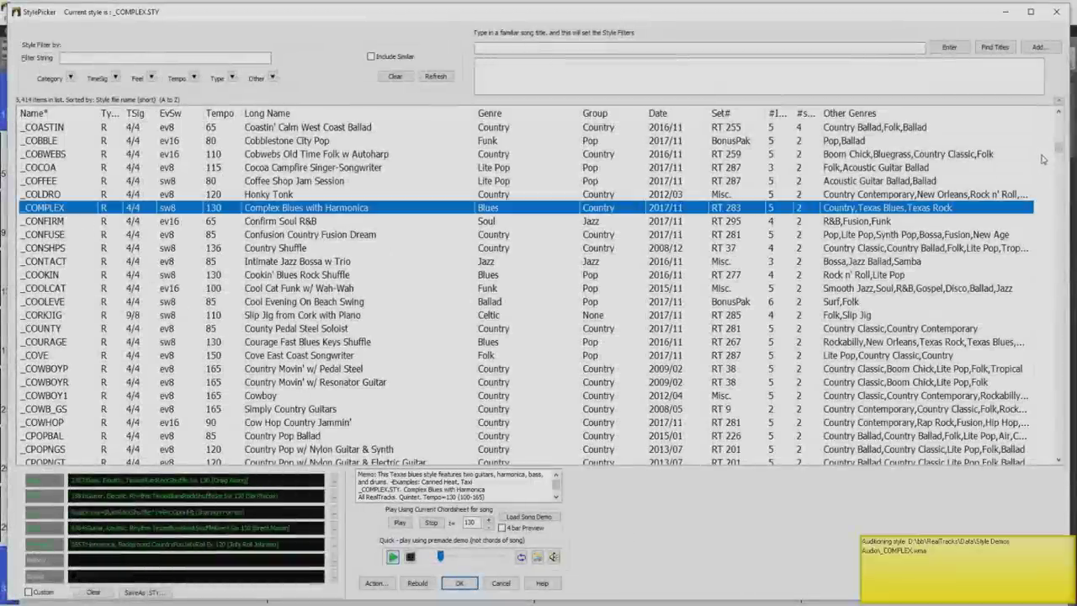
pyautogui.moveTo(1057, 148); pyautogui.dragTo(1062, 183)
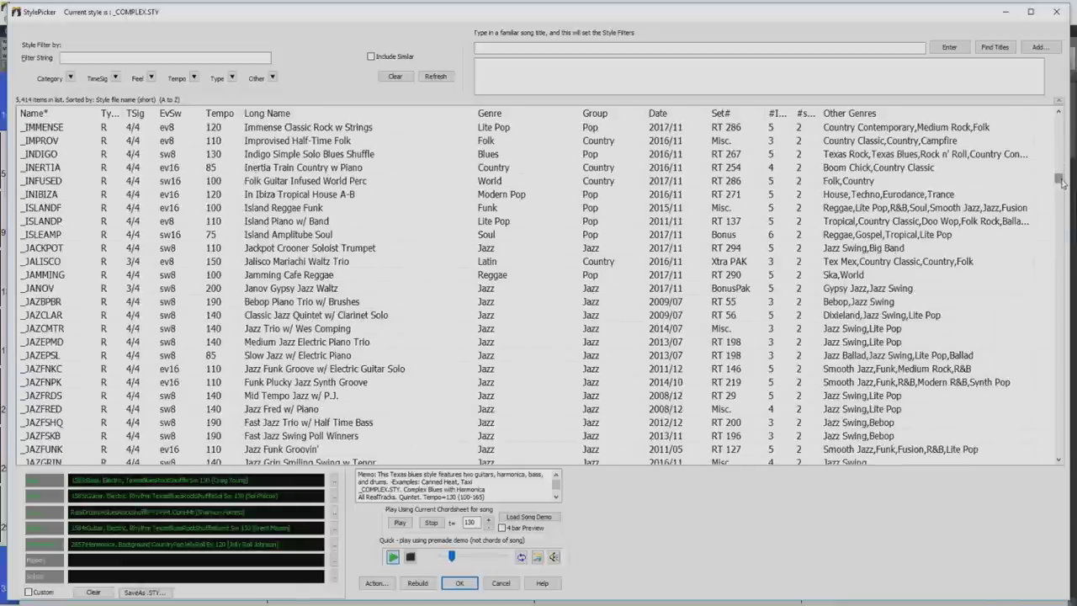
pyautogui.click(52, 249)
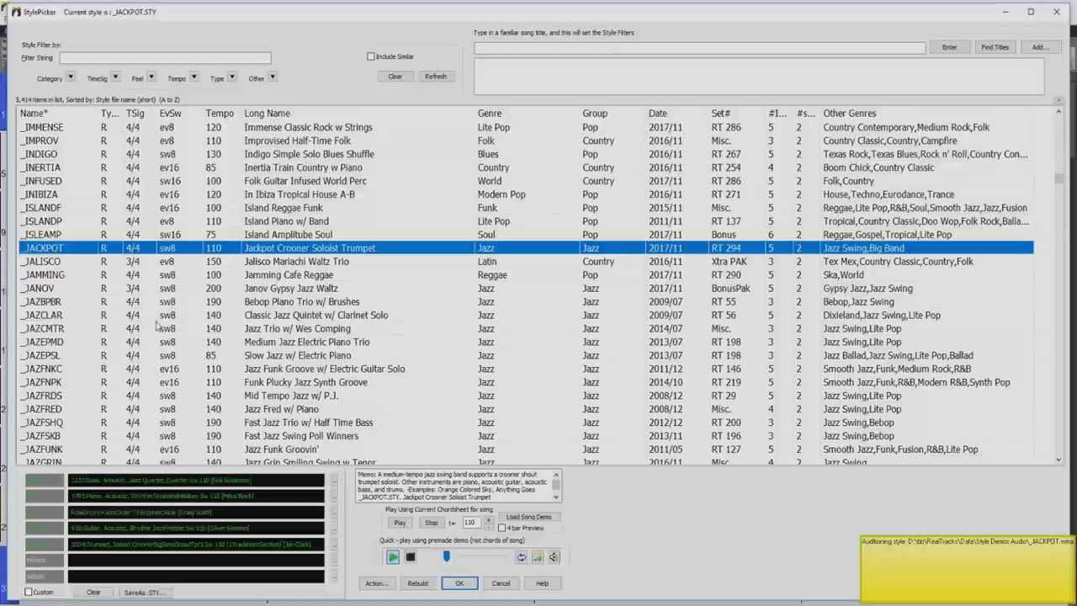
pyautogui.scroll(-13, 158, 327)
pyautogui.click(1061, 197)
pyautogui.moveTo(1061, 199); pyautogui.dragTo(1062, 207)
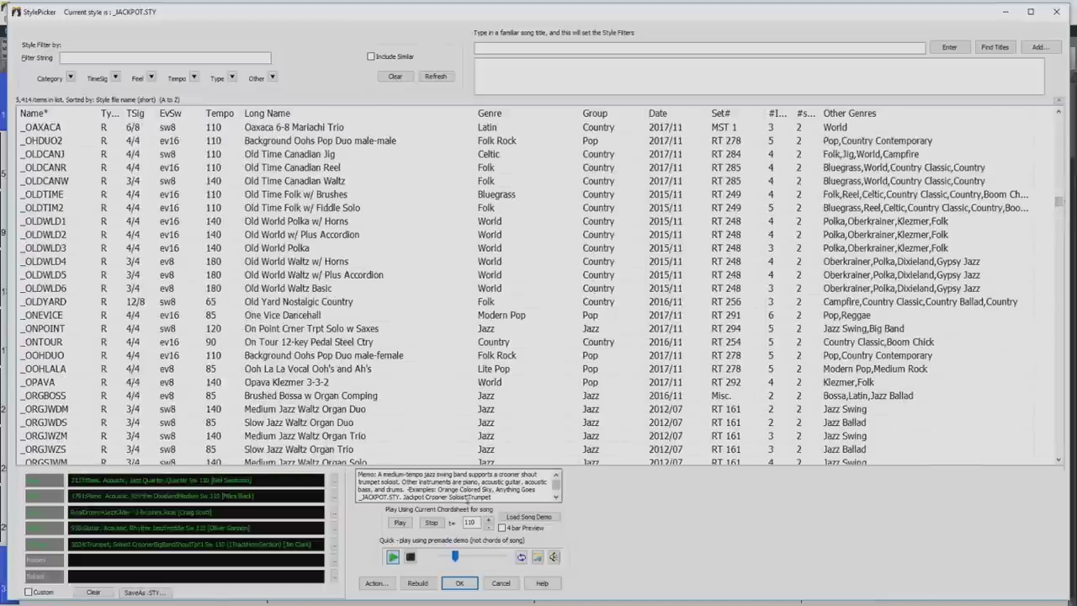
pyautogui.click(431, 522)
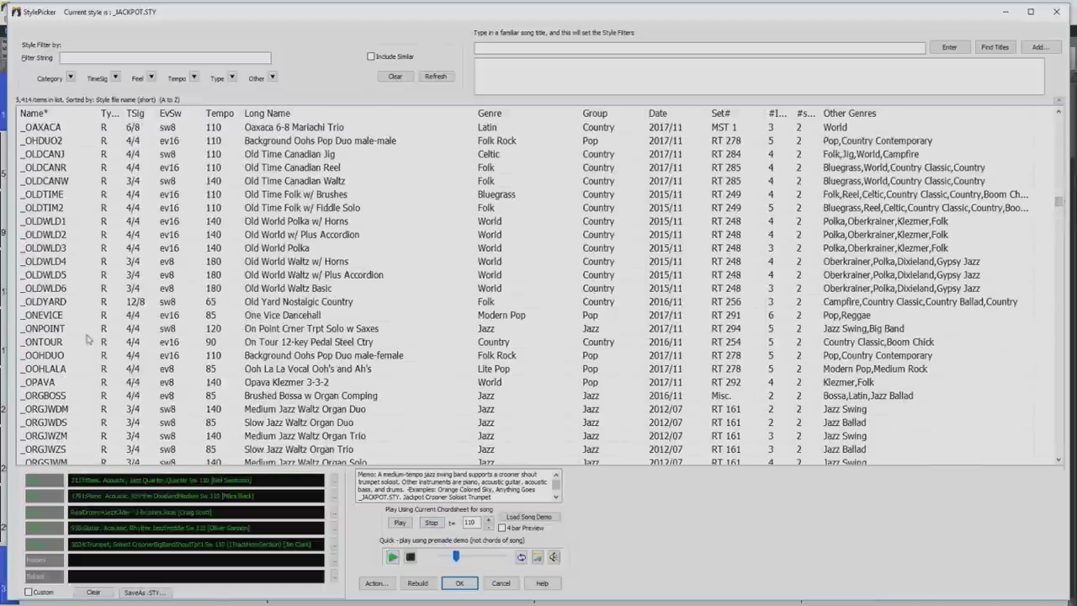
# Step: Audition the premade demo of the _ONEVICE style, move its playback position back slightly and toggle looping
pyautogui.click(59, 316)
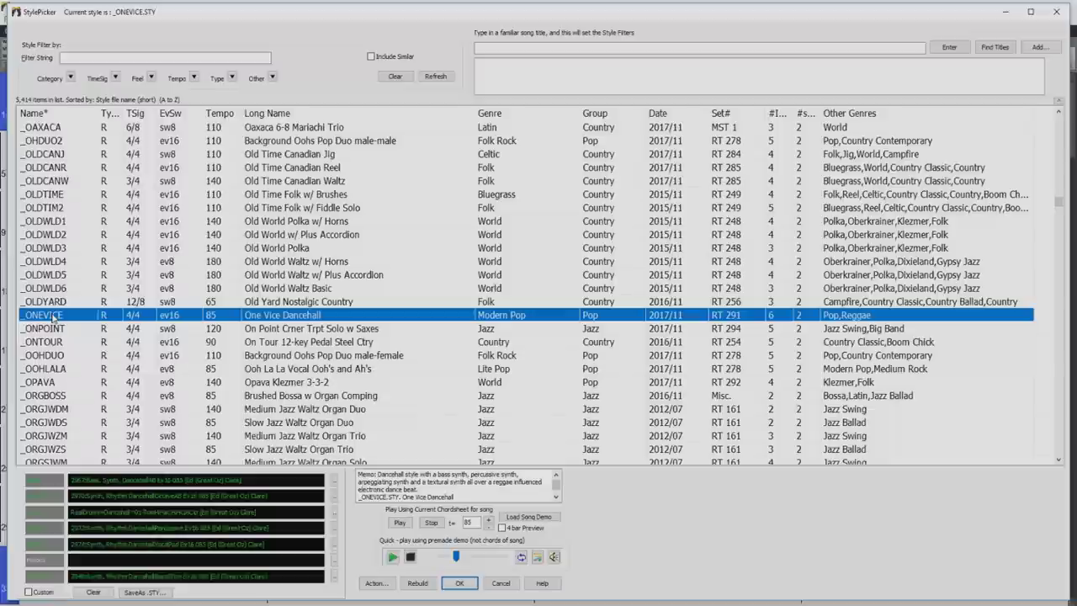
pyautogui.click(392, 557)
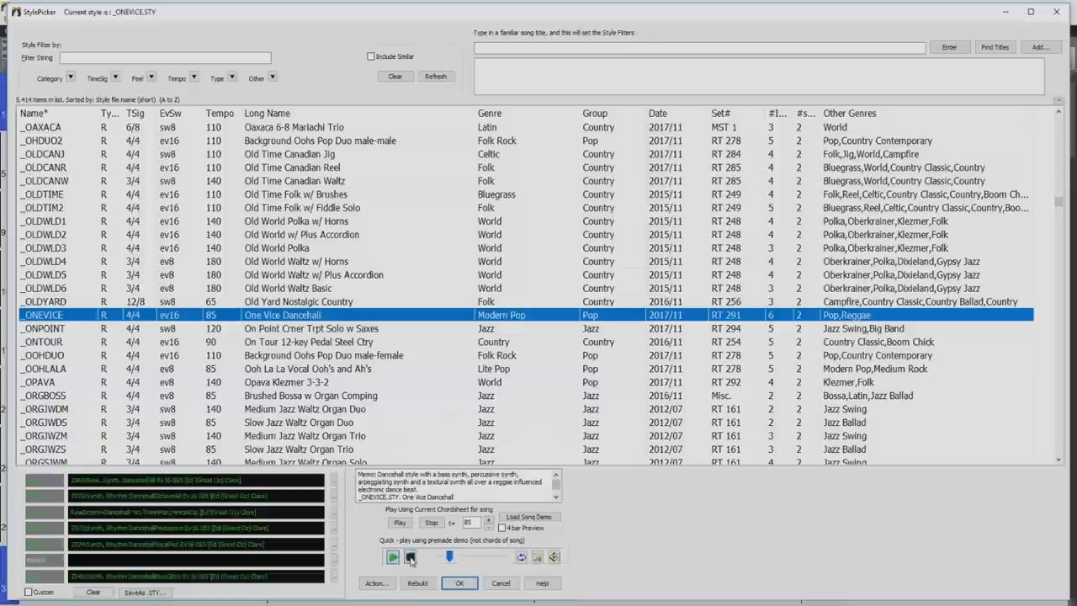
pyautogui.click(554, 557)
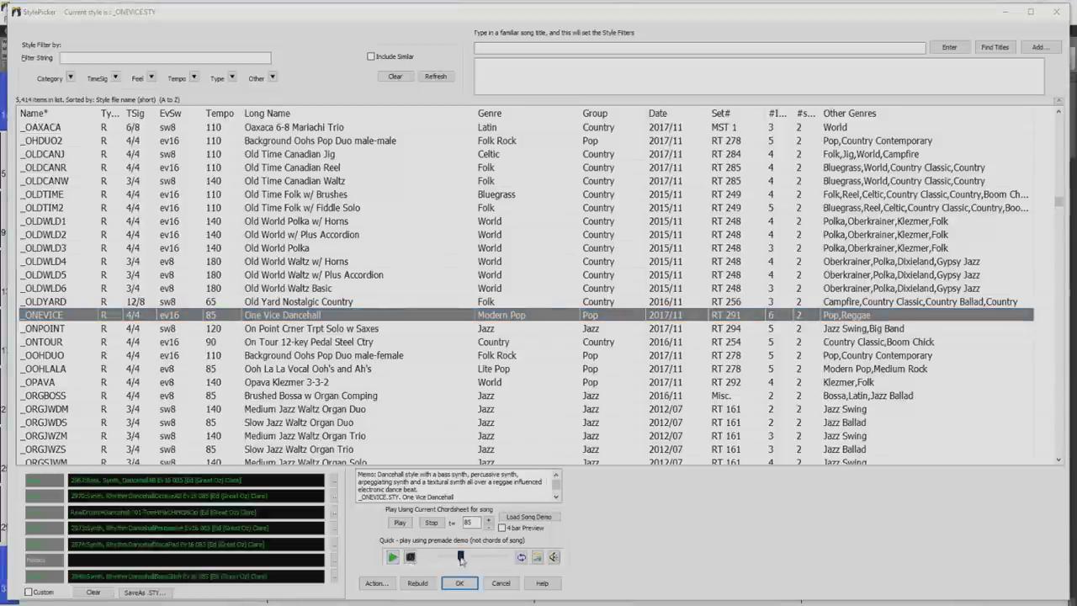
pyautogui.moveTo(461, 559)
pyautogui.mouseDown()
pyautogui.moveTo(484, 560)
pyautogui.moveTo(454, 561)
pyautogui.mouseUp()
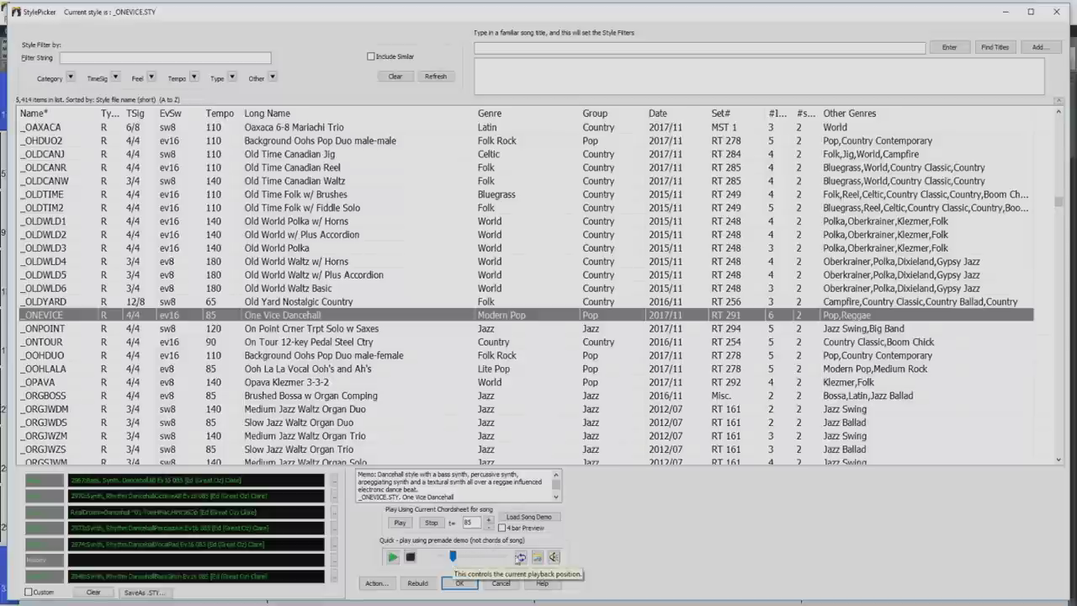
pyautogui.click(522, 558)
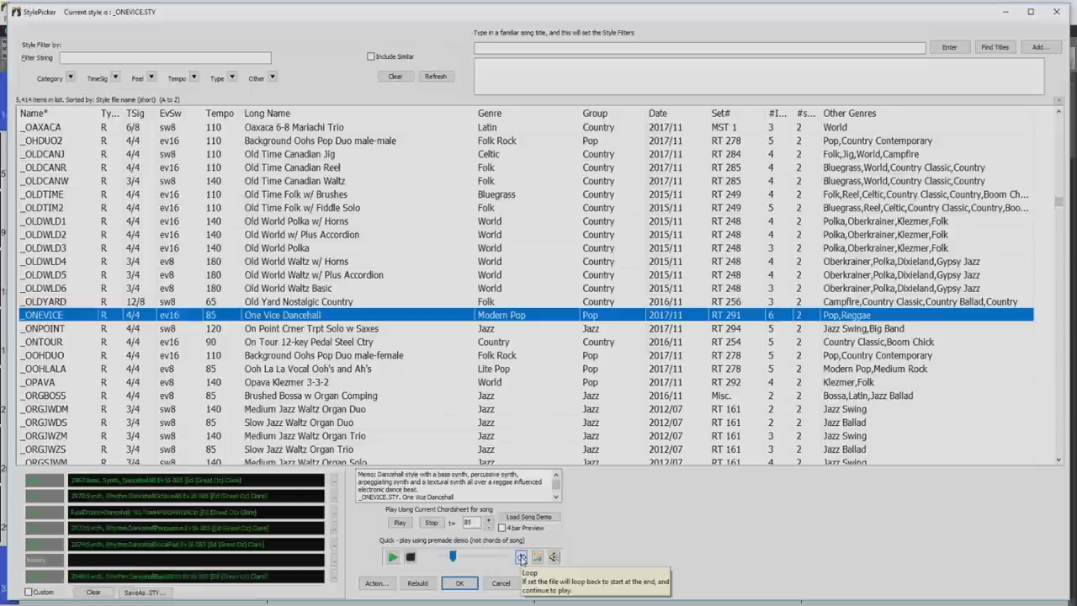
# Step: Select the _OOHLALA style and try the premade demo control beside the loop toggle
pyautogui.click(69, 370)
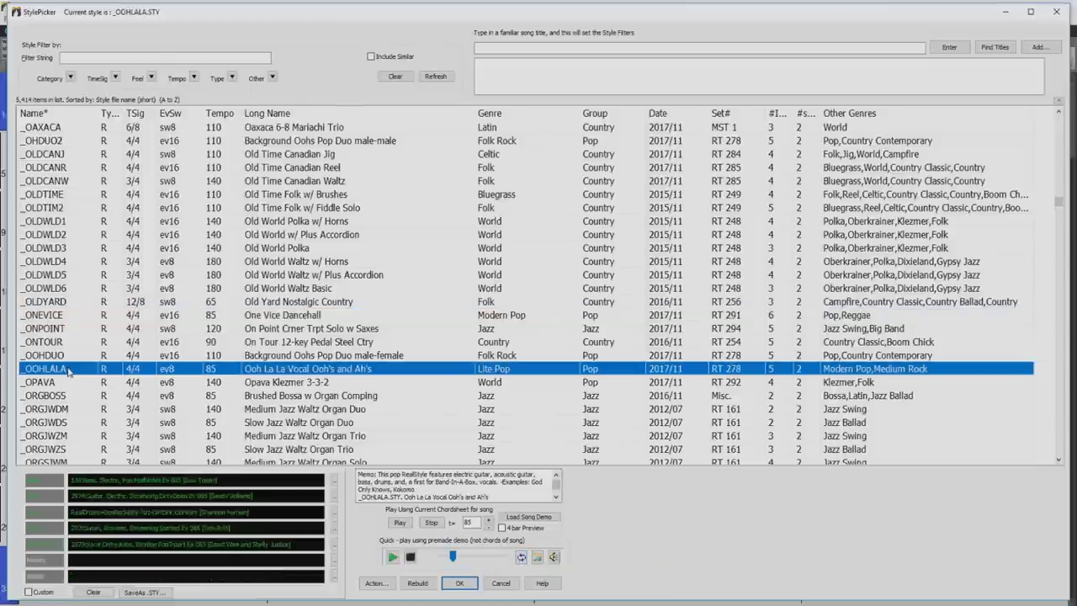
pyautogui.click(537, 557)
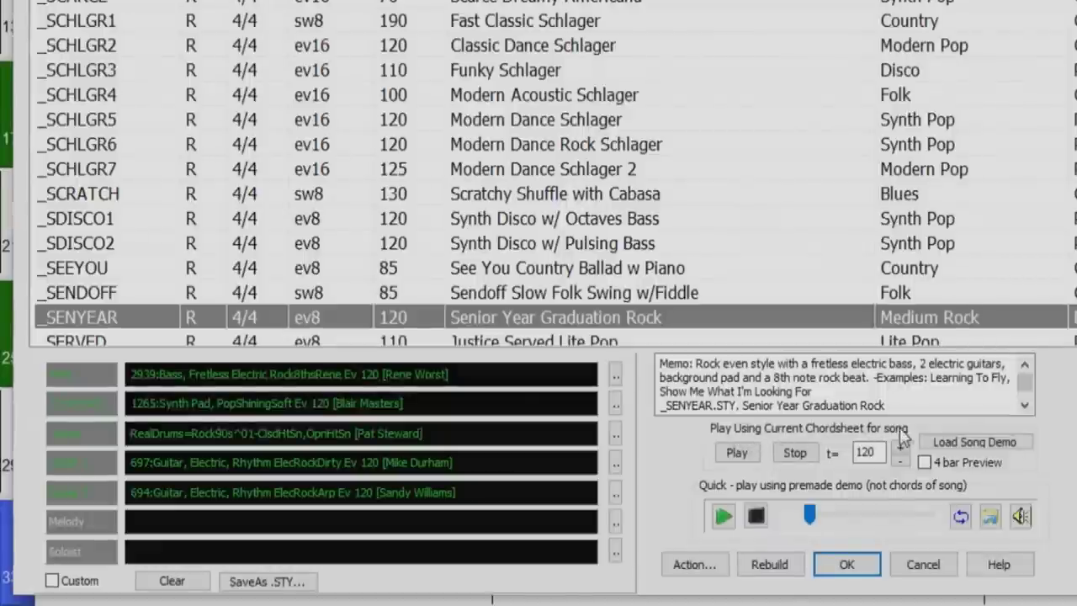
# Step: Audition the _SENYEAR style using the current chordsheet, and end playback
pyautogui.click(736, 452)
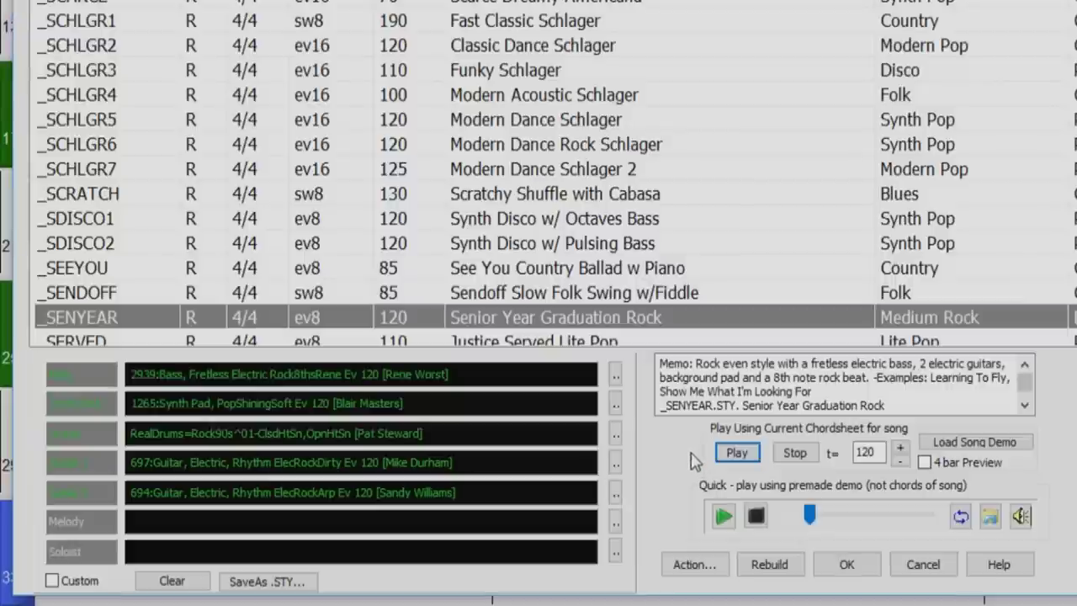
pyautogui.click(791, 456)
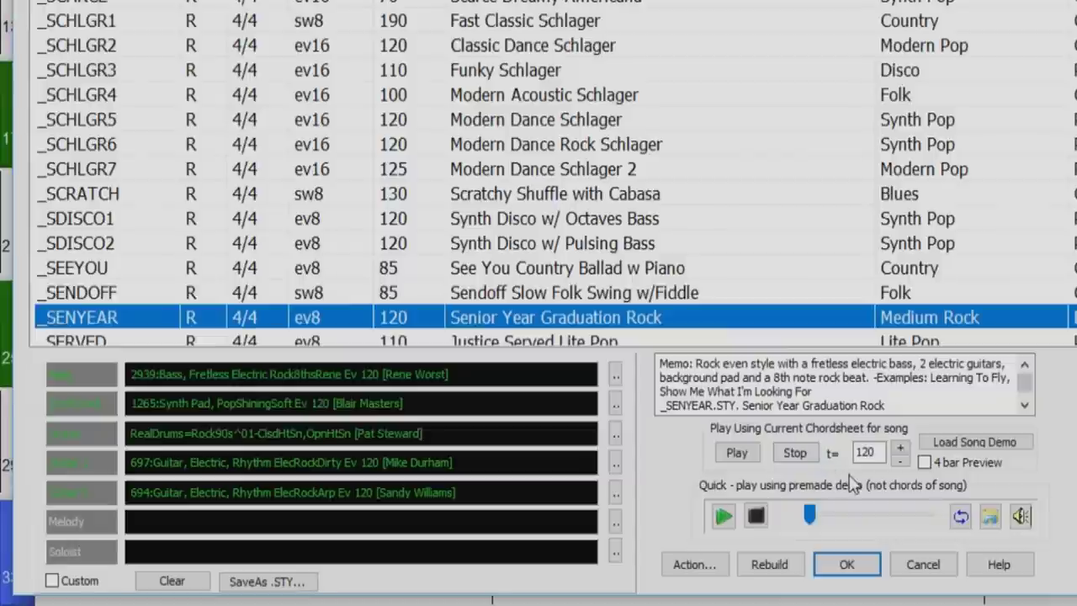
# Step: Try the chordsheet preview's tempo adjustment for _SENYEAR and toggle 4 bar Preview on and back off
pyautogui.click(899, 449)
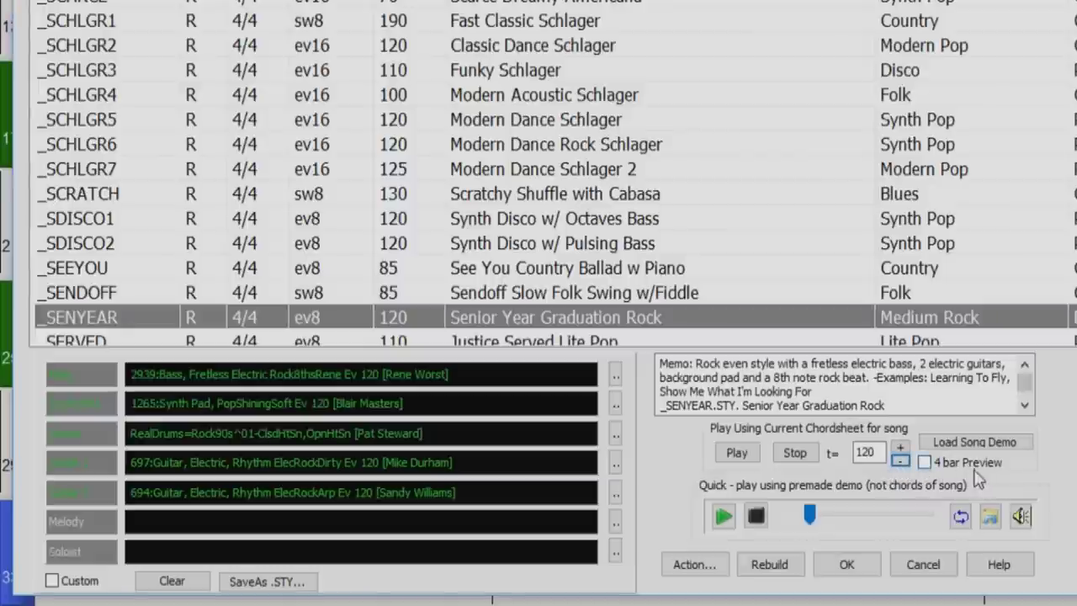
pyautogui.click(924, 462)
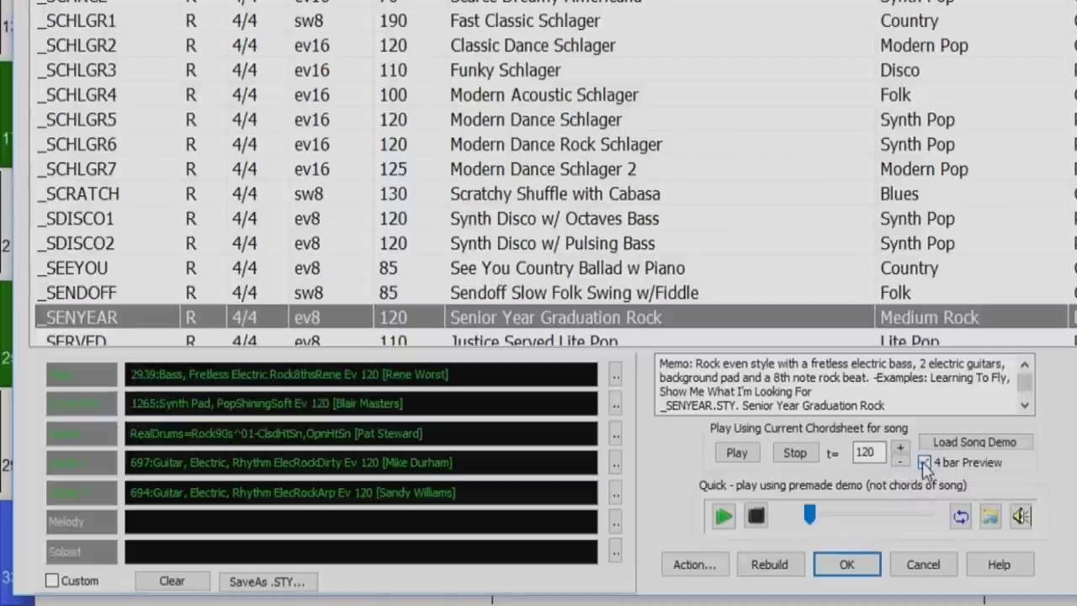
pyautogui.click(924, 462)
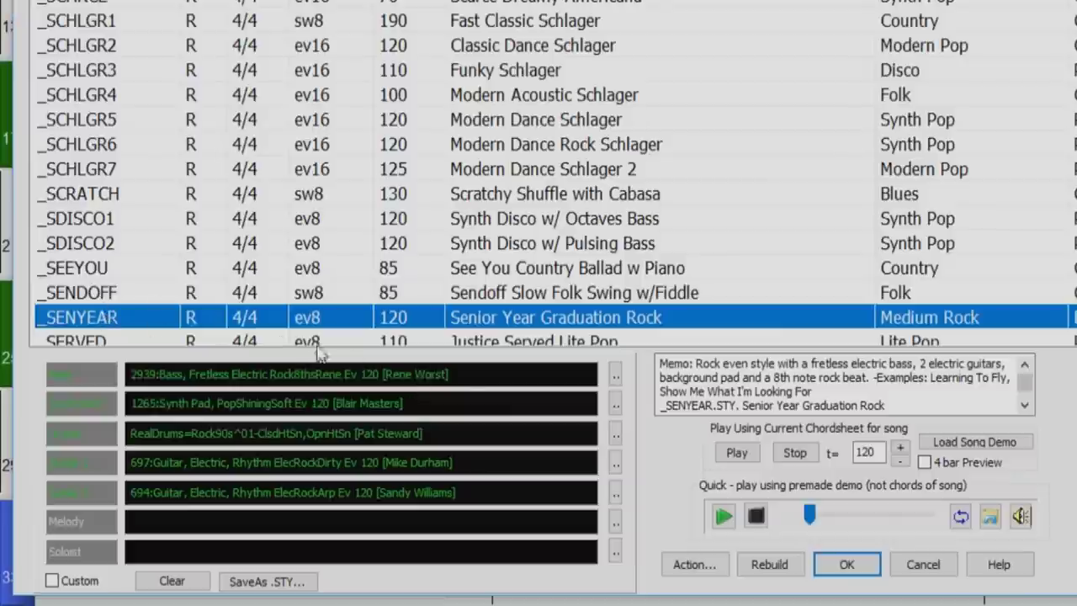
# Step: Load the song demo of the _SENYEAR style and close the StylePicker
pyautogui.click(975, 444)
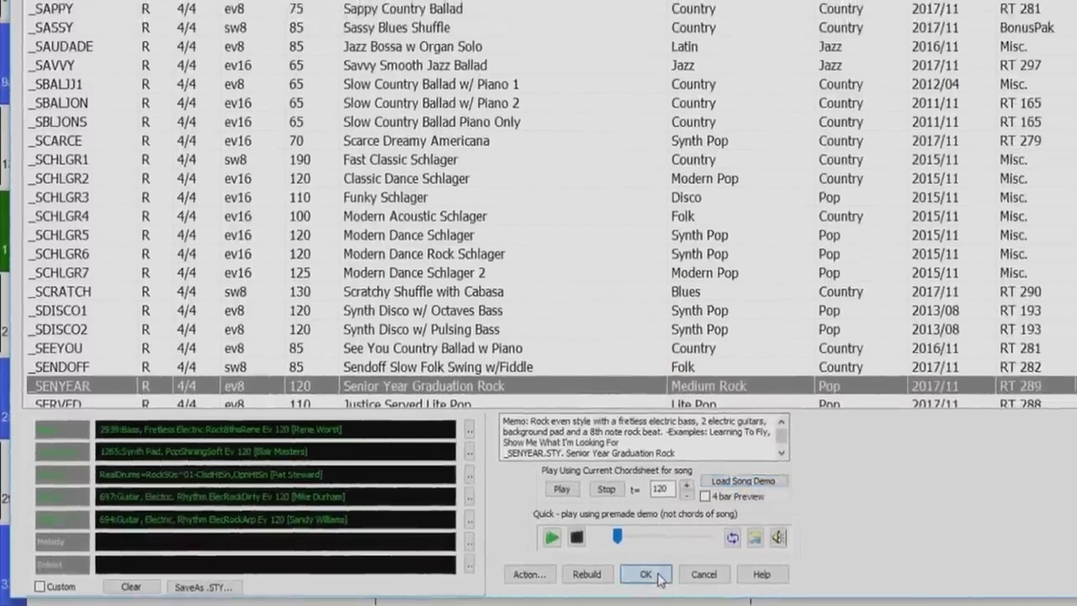
pyautogui.click(706, 570)
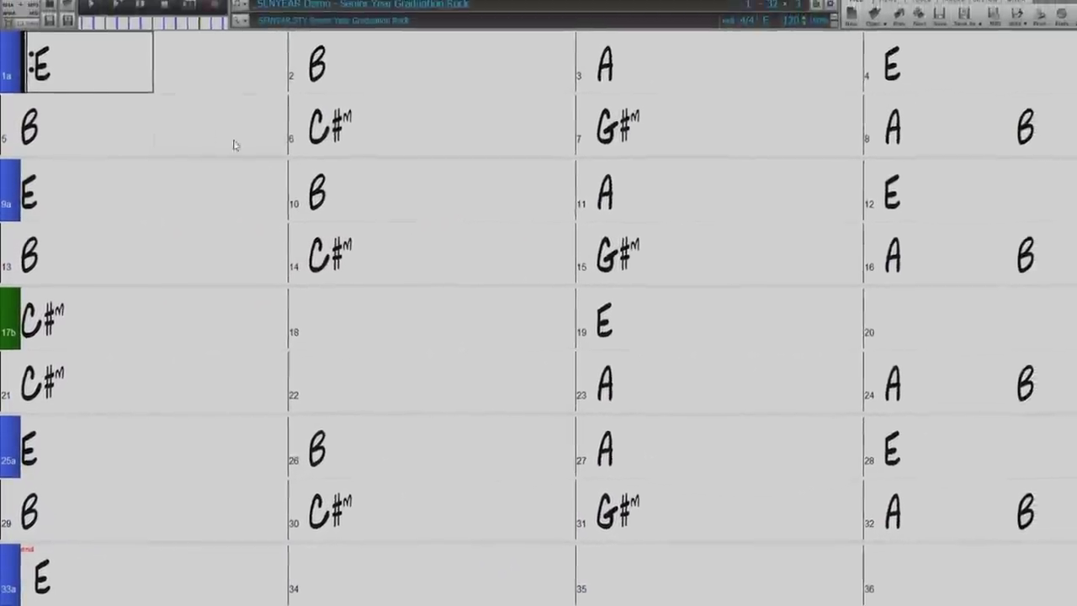
# Step: Play the loaded _SENYEAR demo song in the chordsheet from bar 1 through to bar 9
pyautogui.click(144, 61)
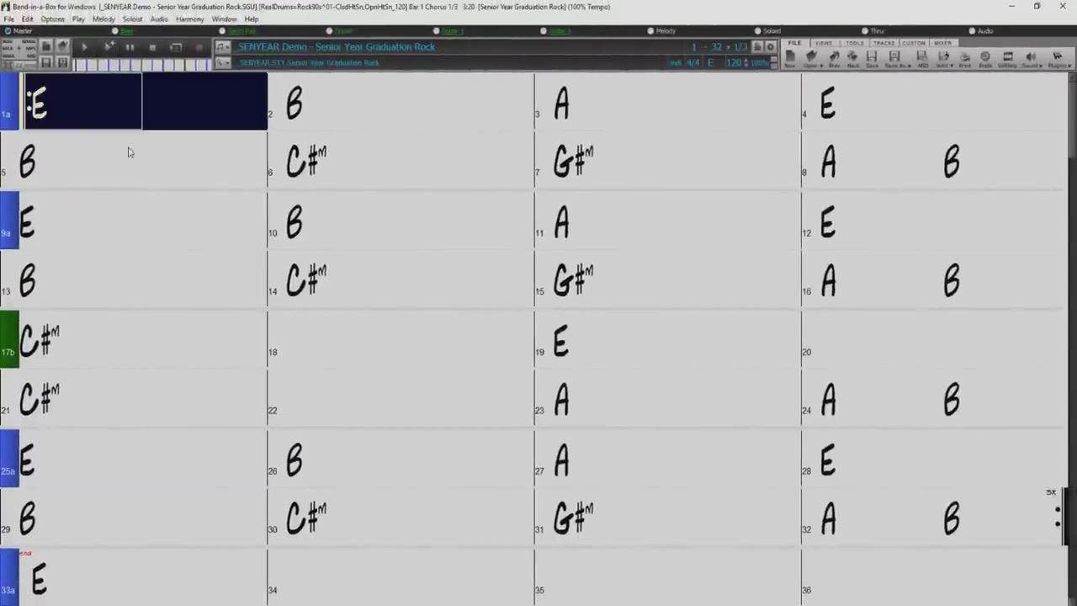
pyautogui.press('Right')
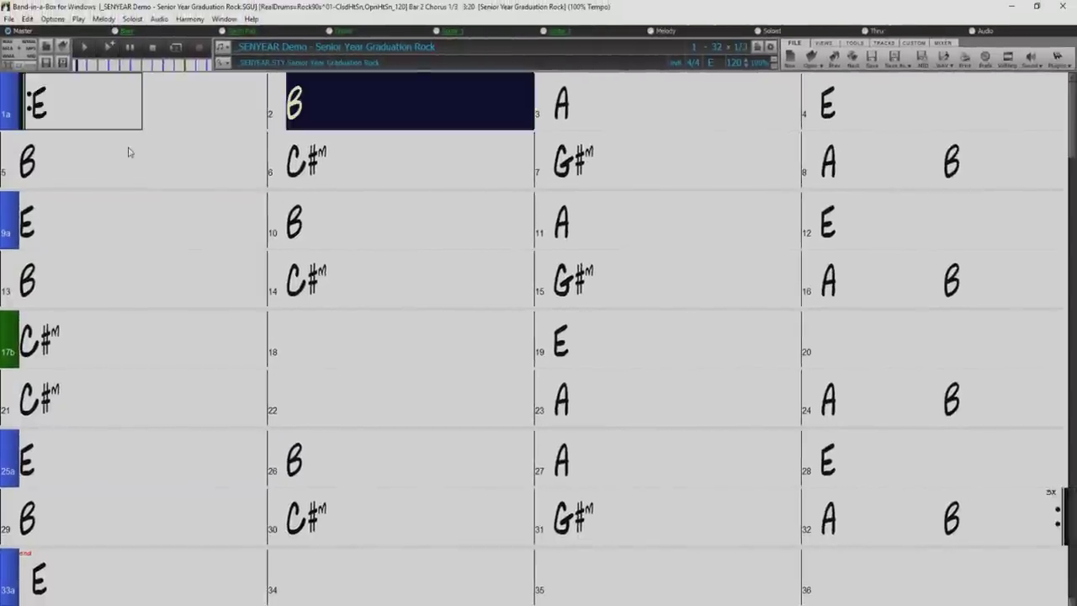
pyautogui.press('Right')
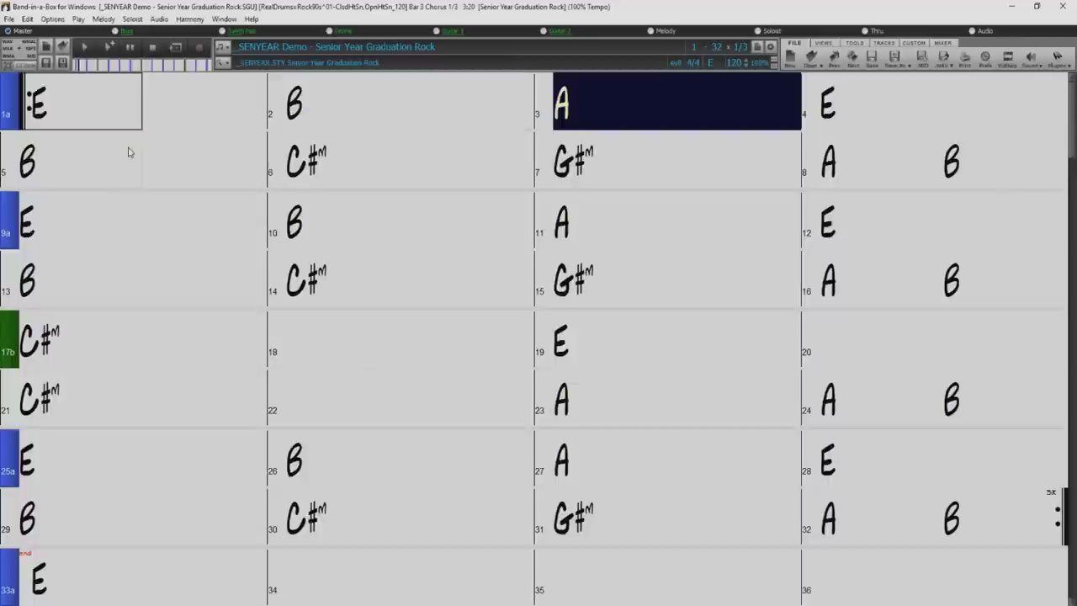
pyautogui.press('Right')
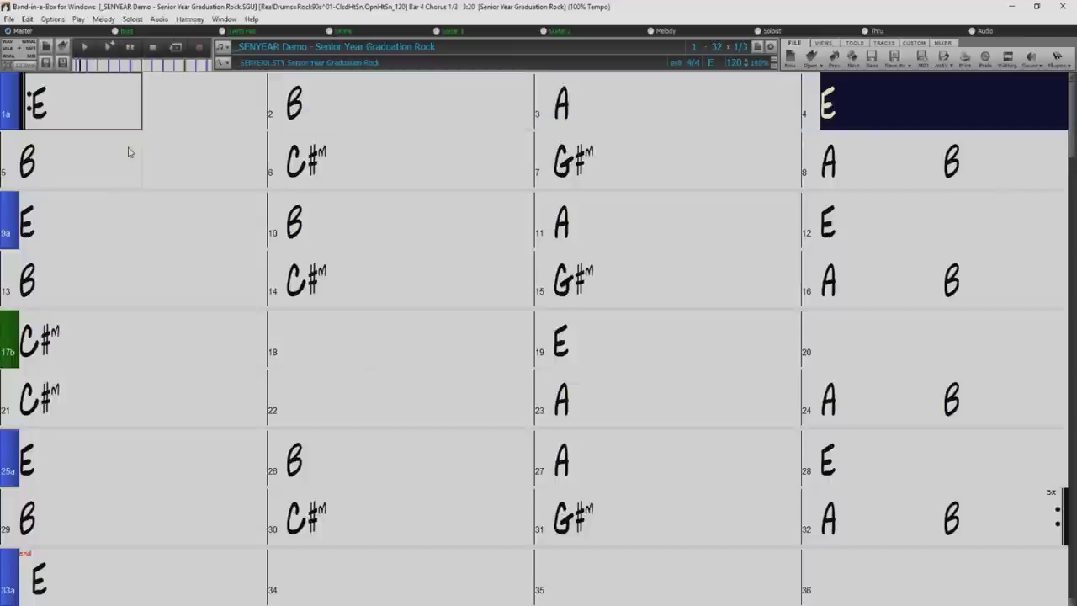
pyautogui.press('Right')
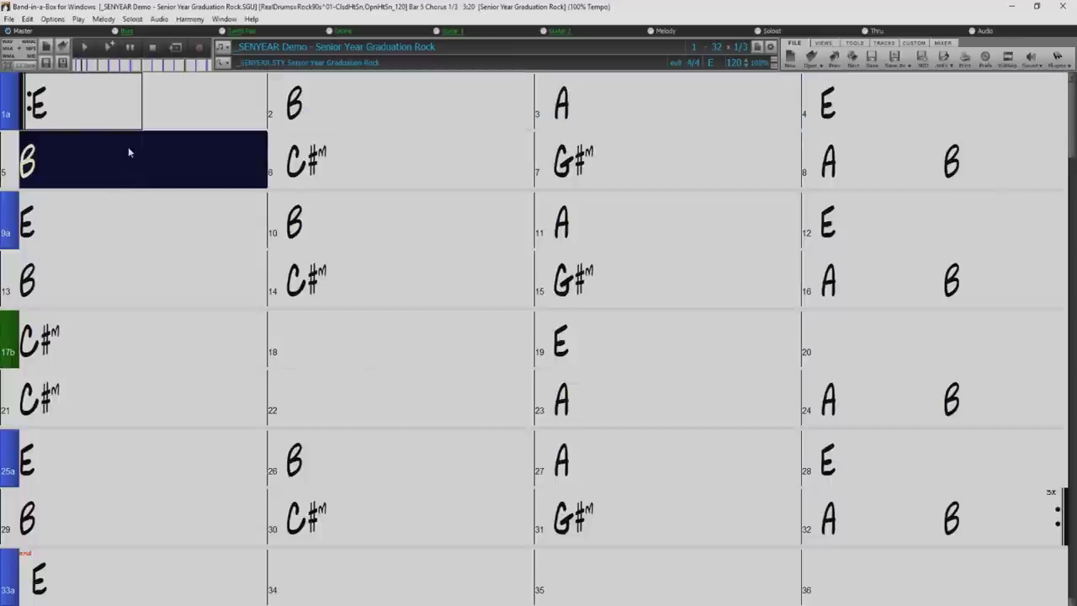
pyautogui.press('Right')
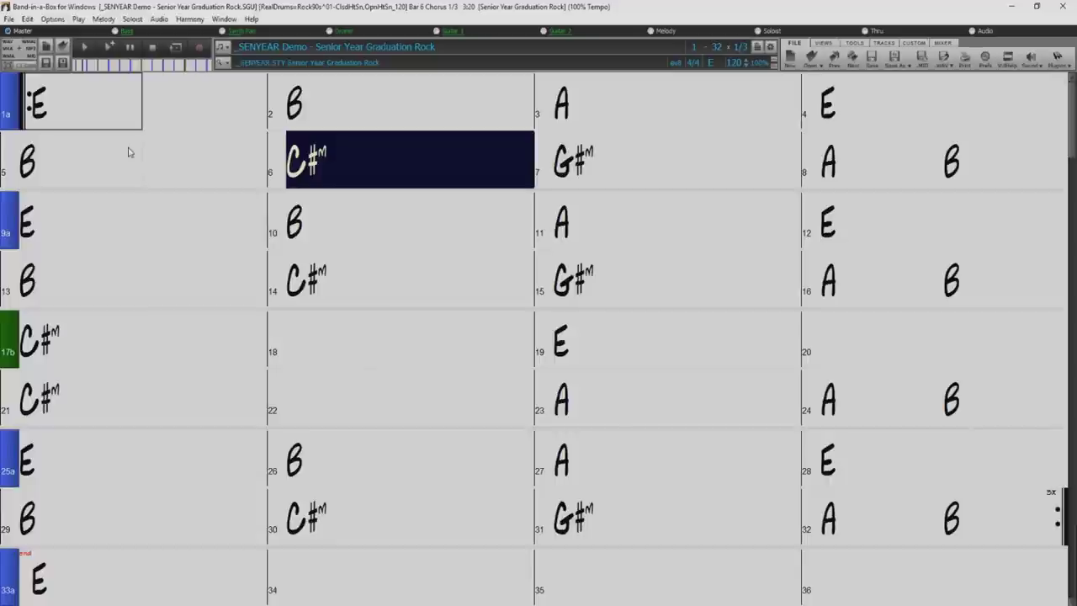
pyautogui.press('Right')
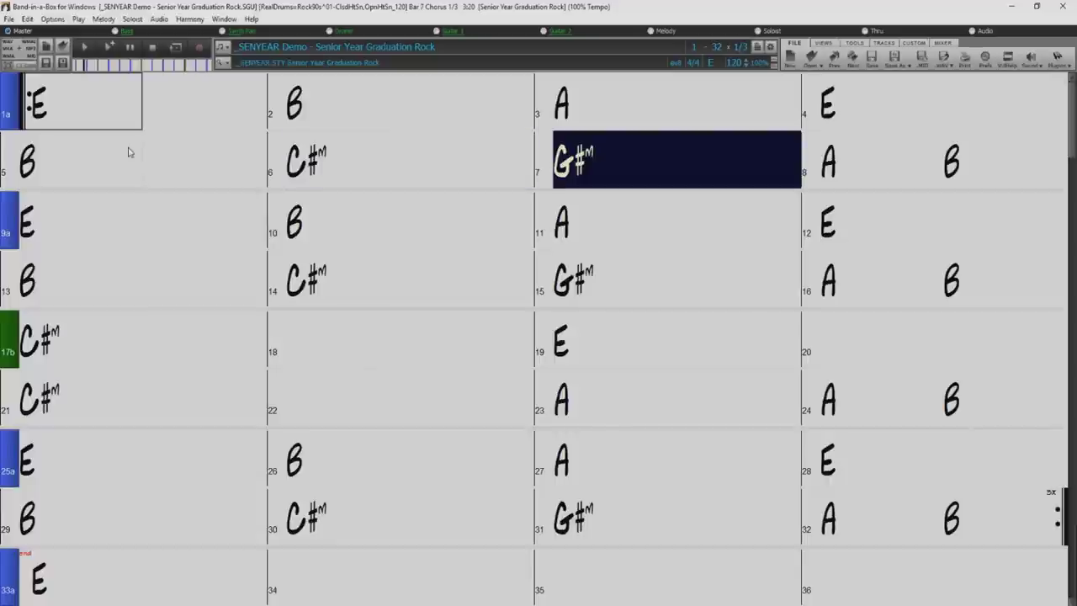
pyautogui.press('Right')
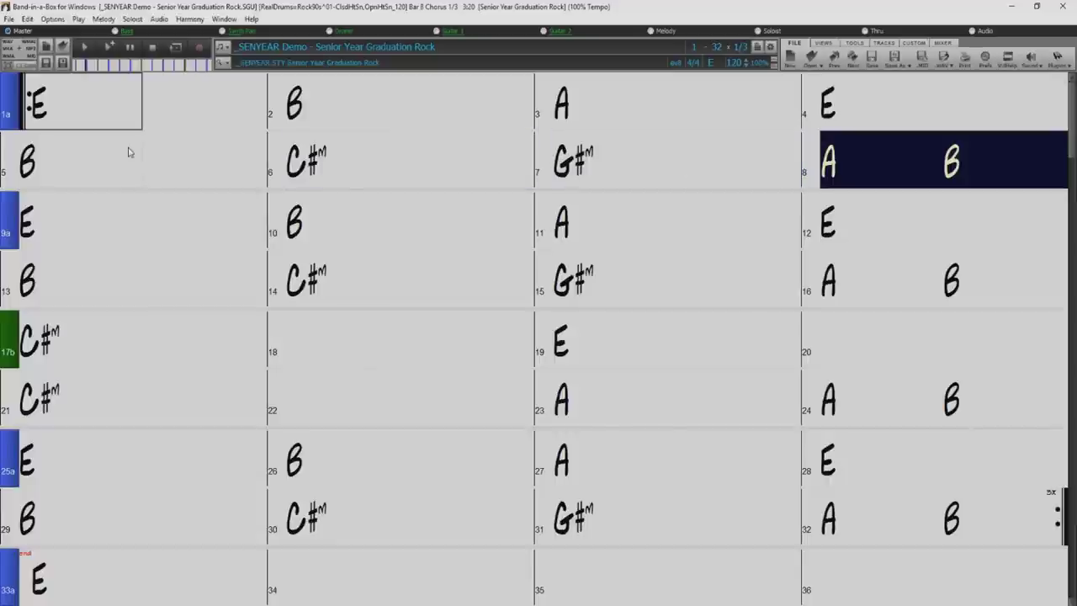
pyautogui.press('Right')
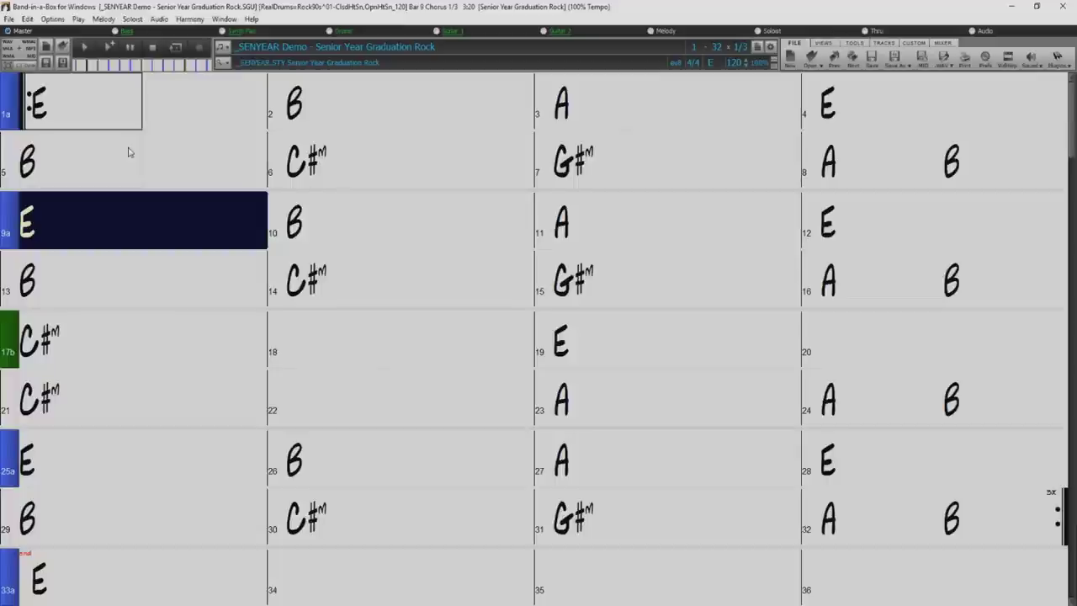